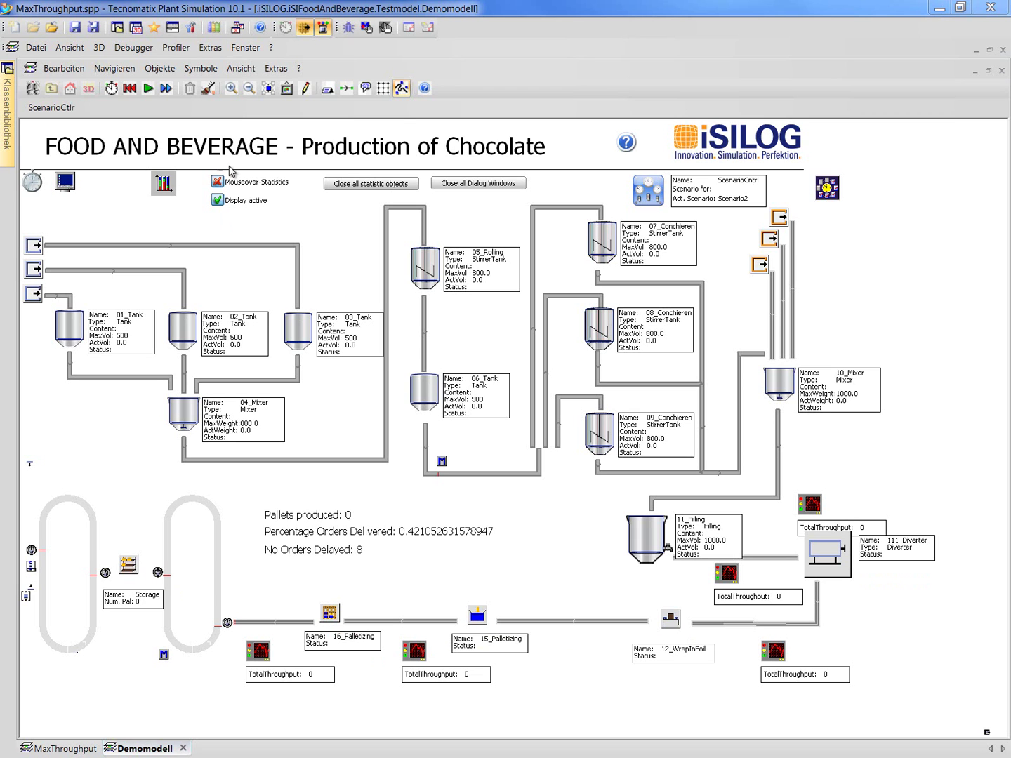
Start the chocolate production simulation and examine the station statistics chart while it runs, closing the chart when done.
left_click(149, 88)
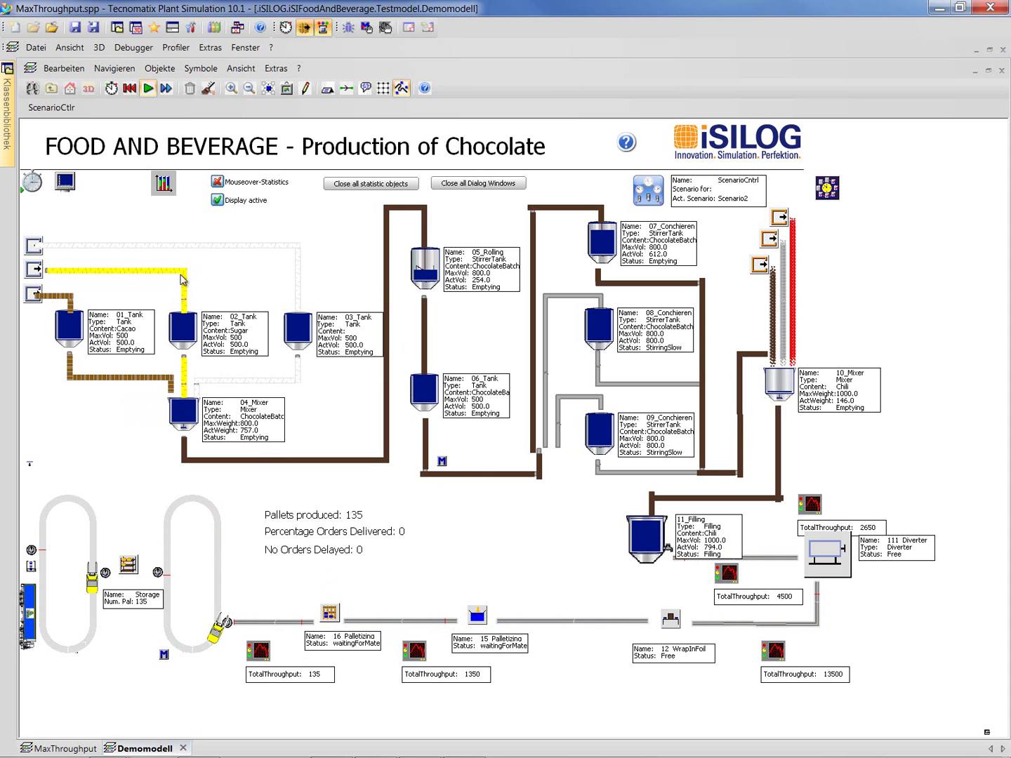
left_click(163, 183)
left_click(189, 192)
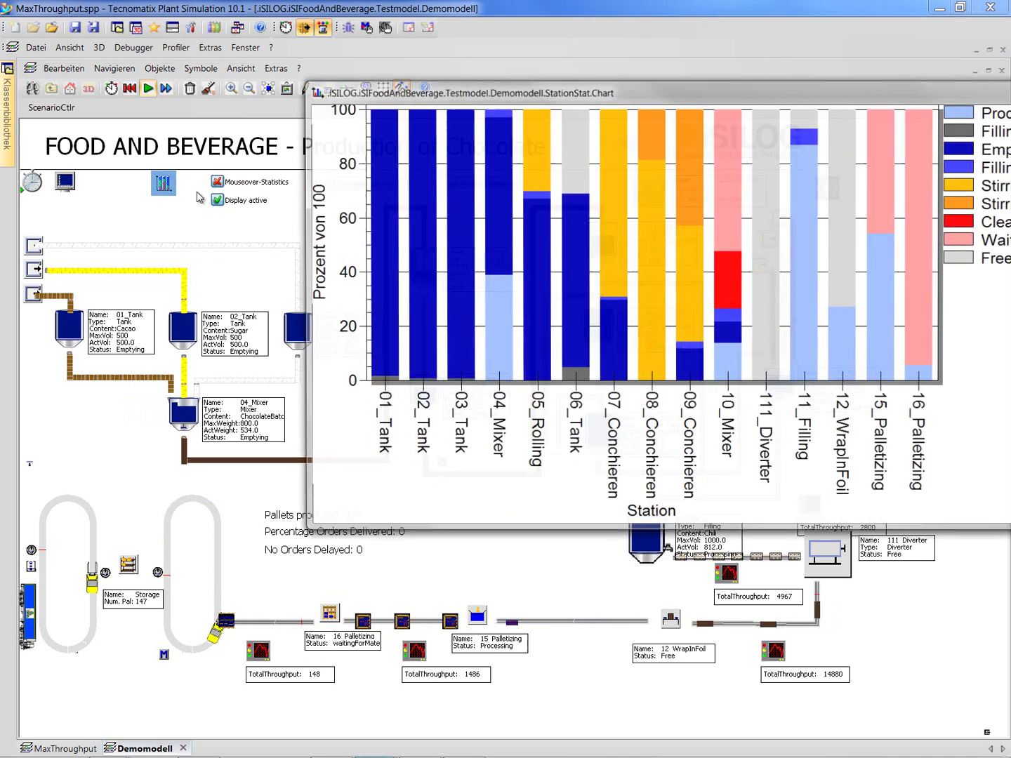
left_click_drag(525, 100, 334, 126)
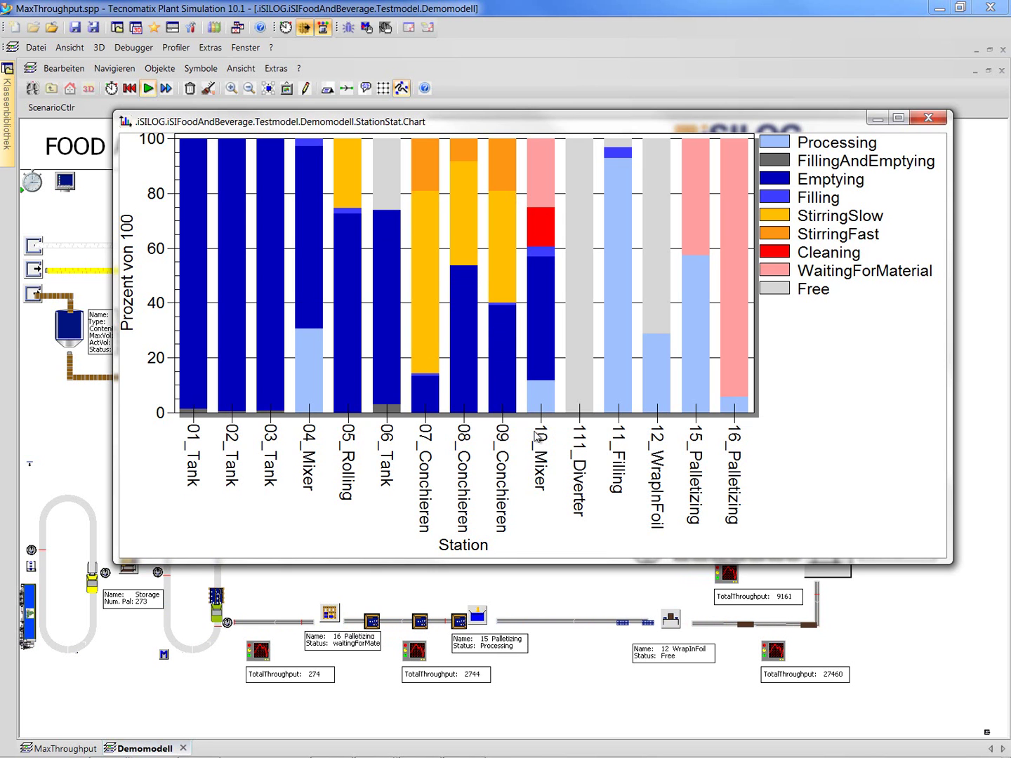
left_click(939, 121)
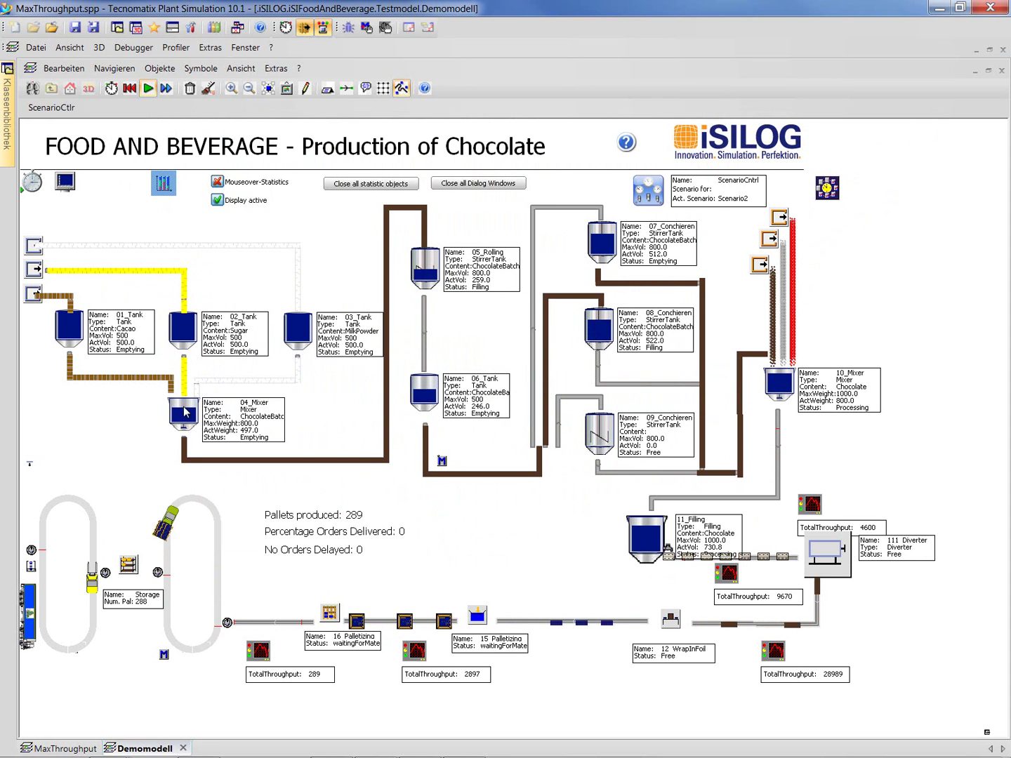
Open the statistics of 02_Tank and view its filling level chart, closing only the chart.
double_click(187, 348)
left_click(189, 241)
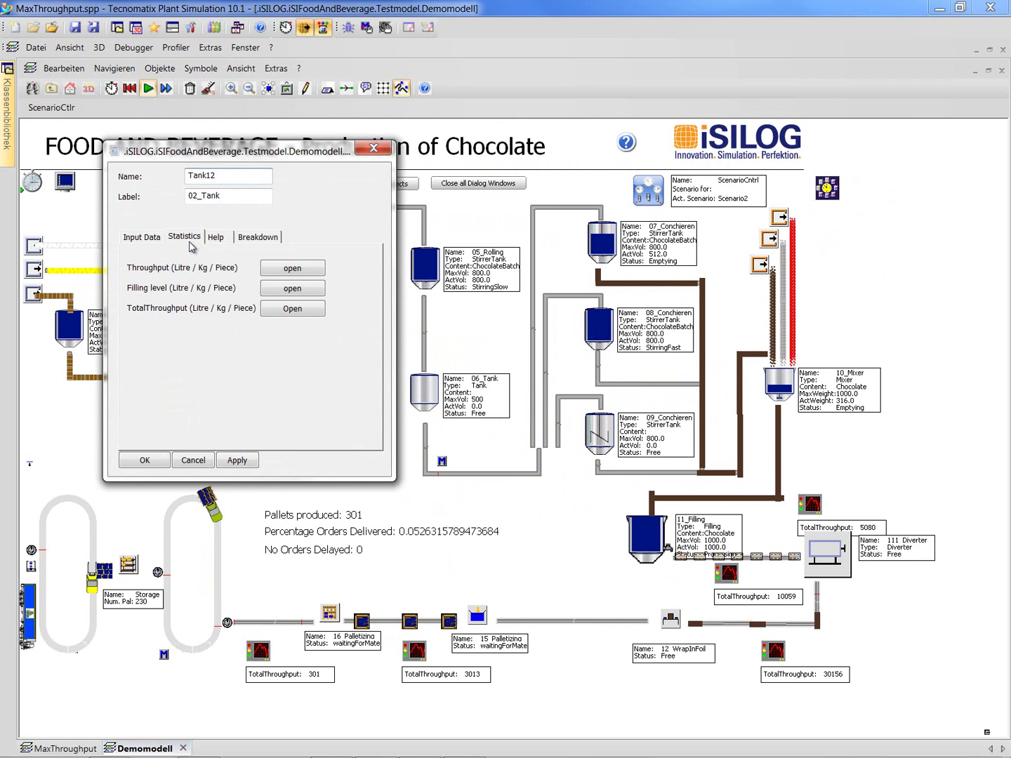
left_click(312, 289)
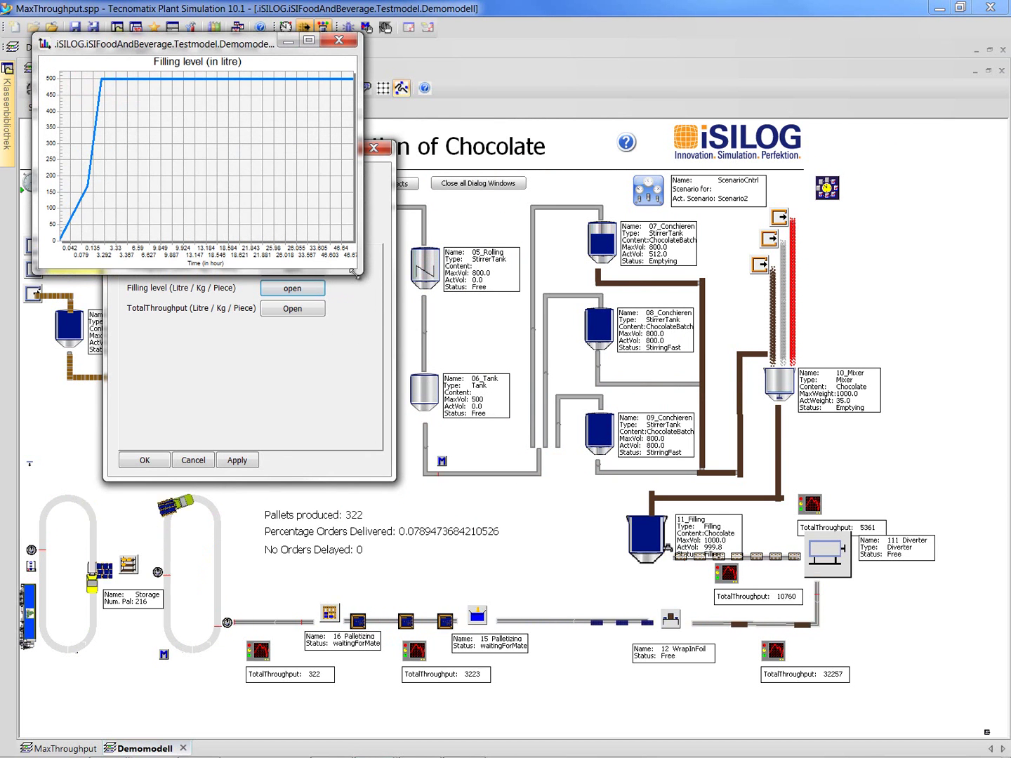
left_click(350, 44)
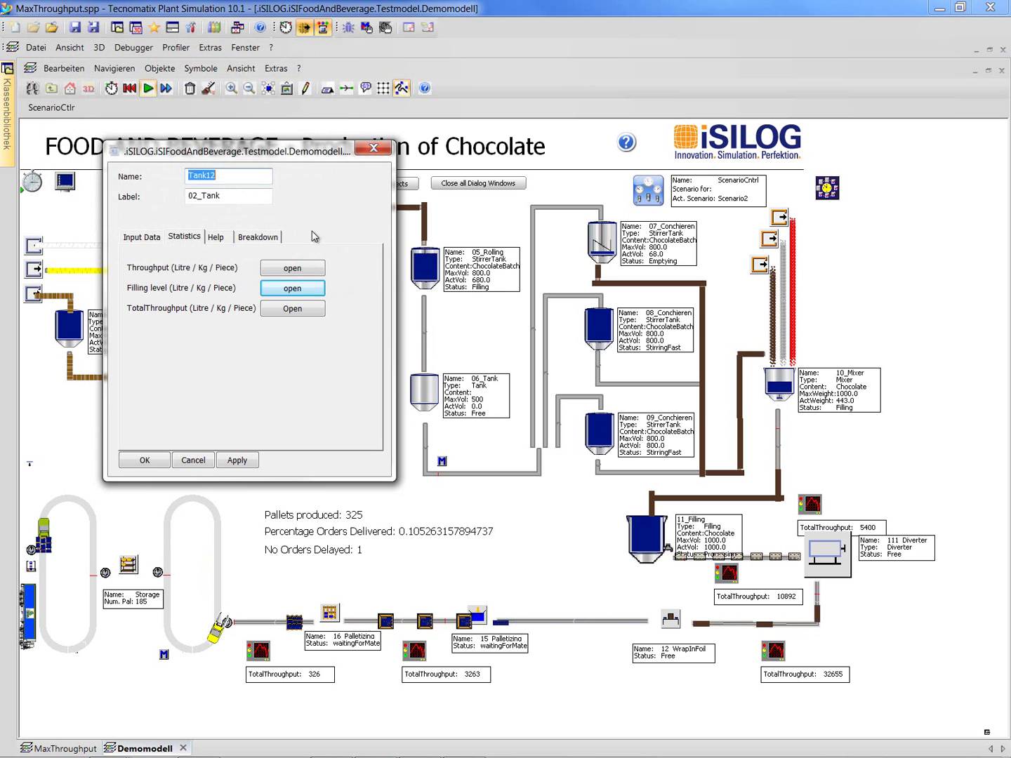
View 02_Tank's throughput chart in an enlarged window and close the chart.
left_click(287, 269)
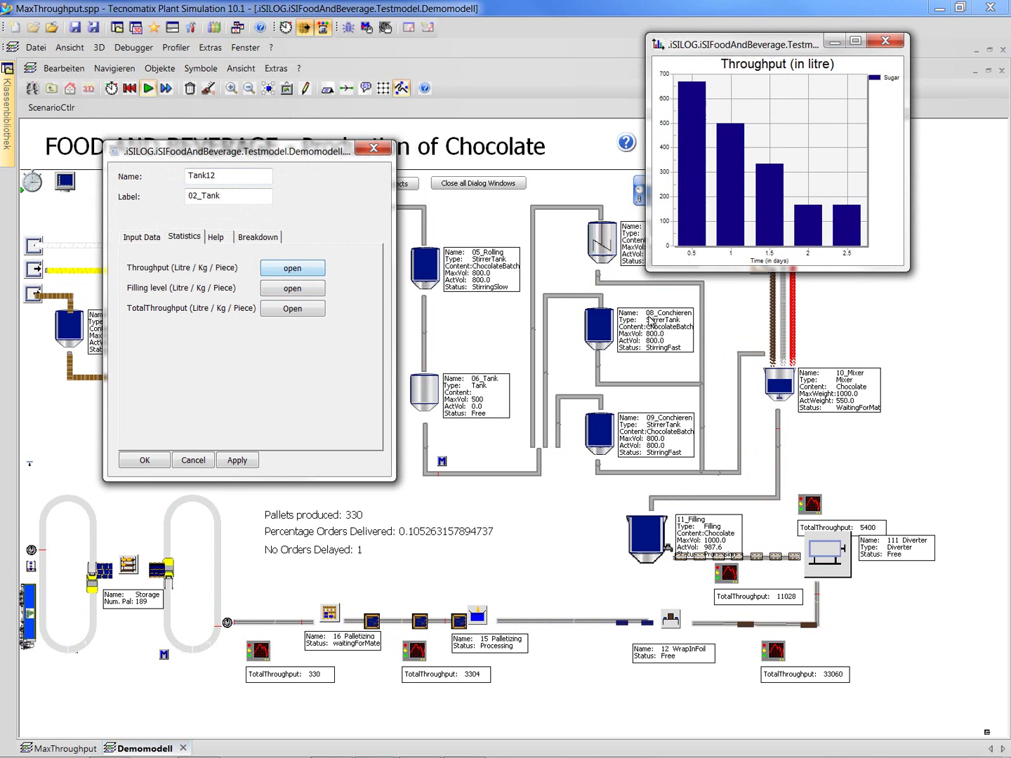
left_click_drag(639, 289, 380, 455)
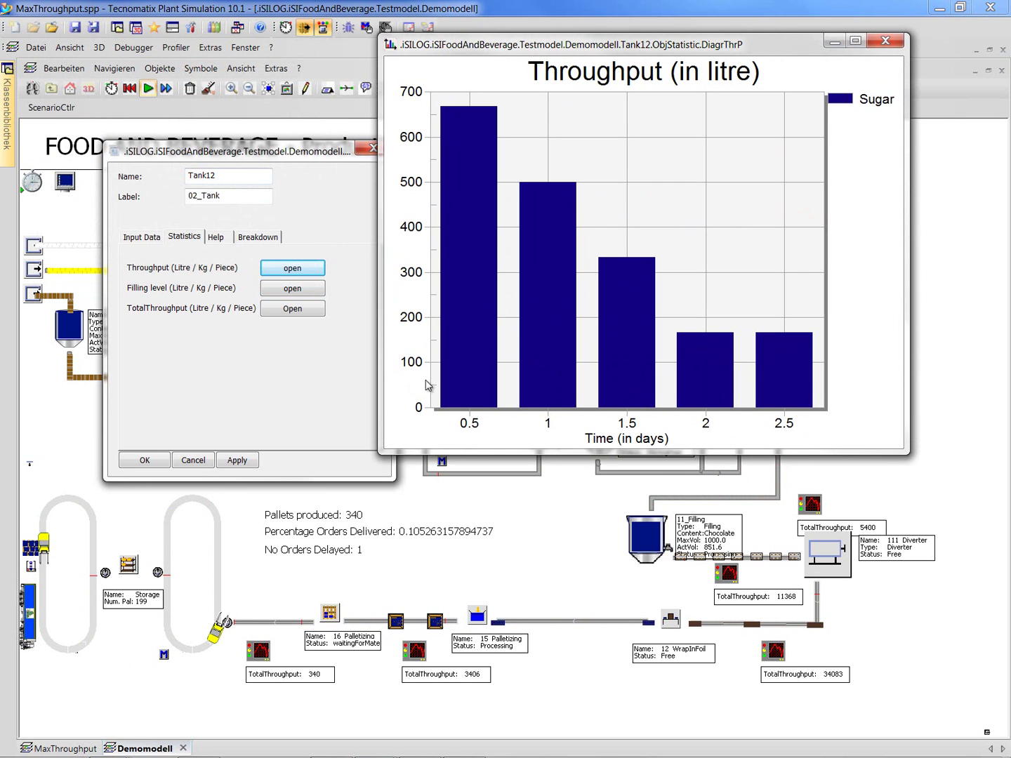
left_click(886, 42)
View 02_Tank's total throughput chart in an enlarged window and close the tank's dialog.
left_click(292, 309)
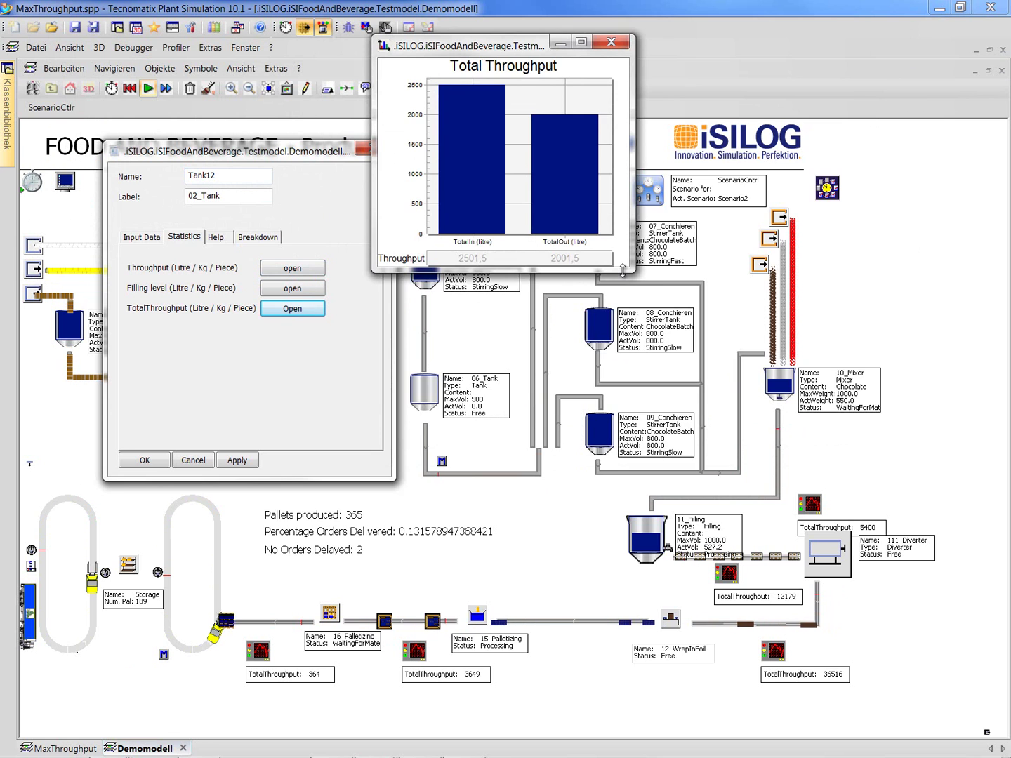
left_click_drag(633, 271, 909, 495)
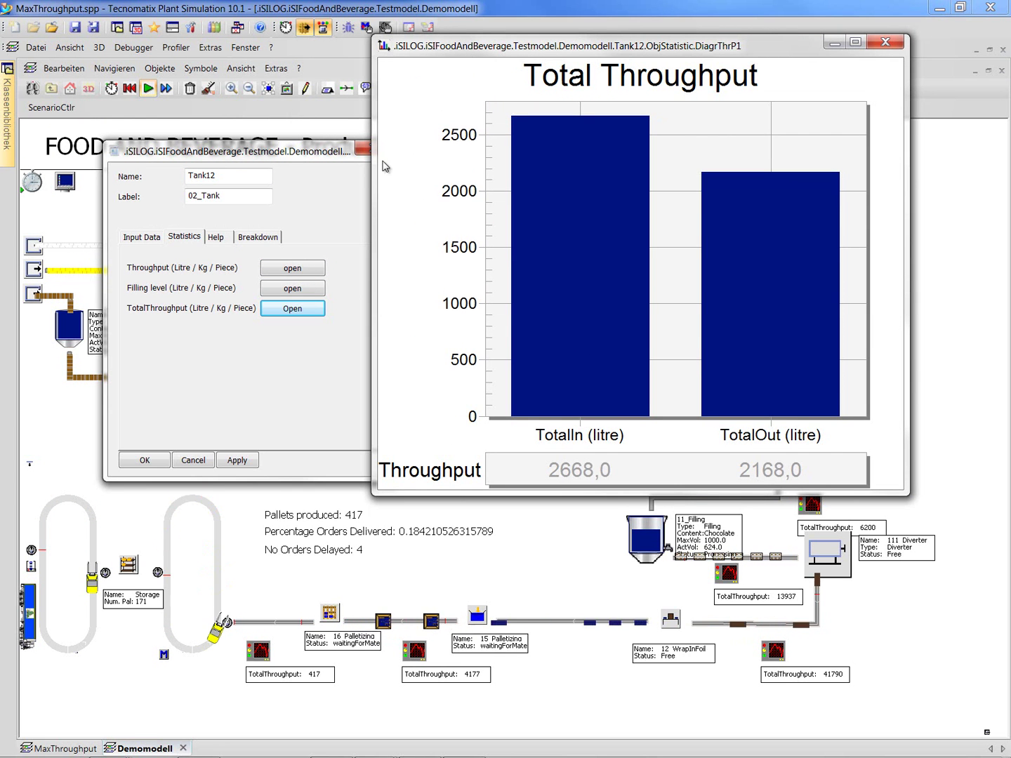
left_click_drag(334, 159, 320, 363)
left_click(347, 356)
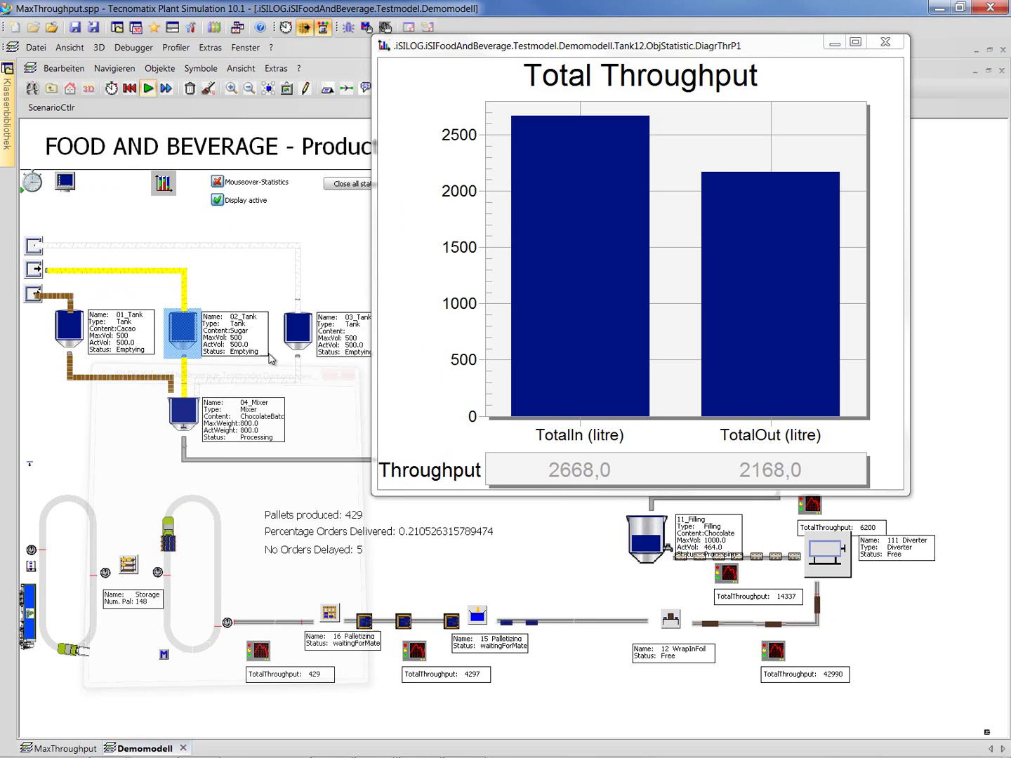
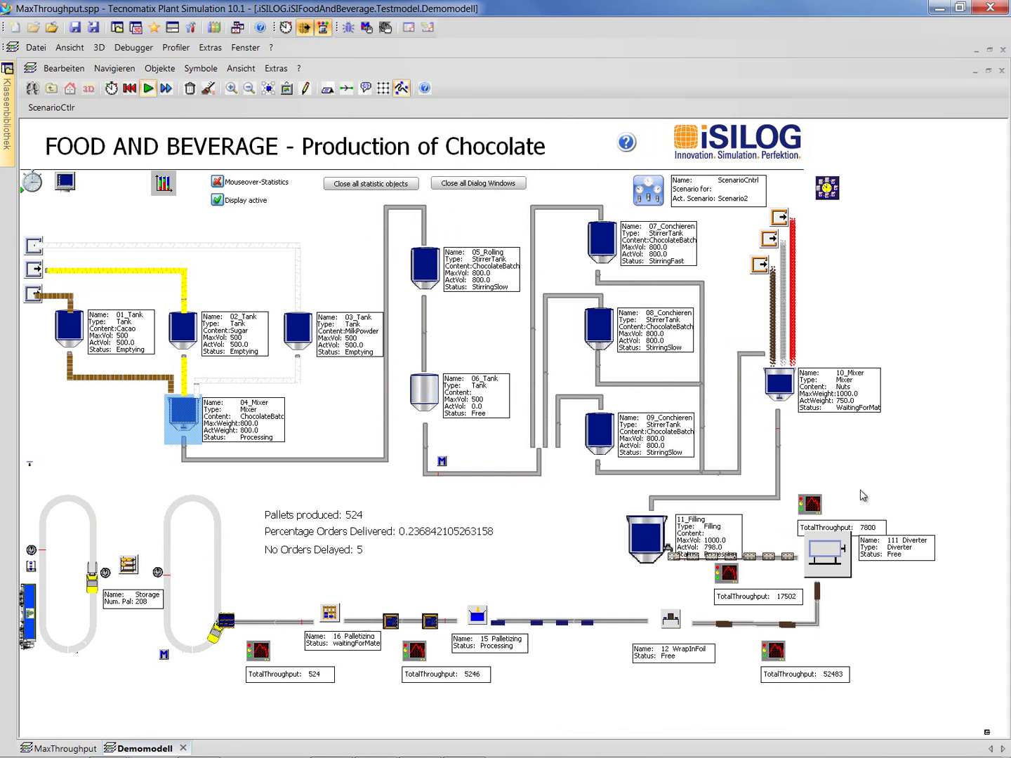
Examine the total throughput chart of 11_Filling in an enlarged window, closing both the chart and the station's dialog.
double_click(663, 544)
left_click(736, 270)
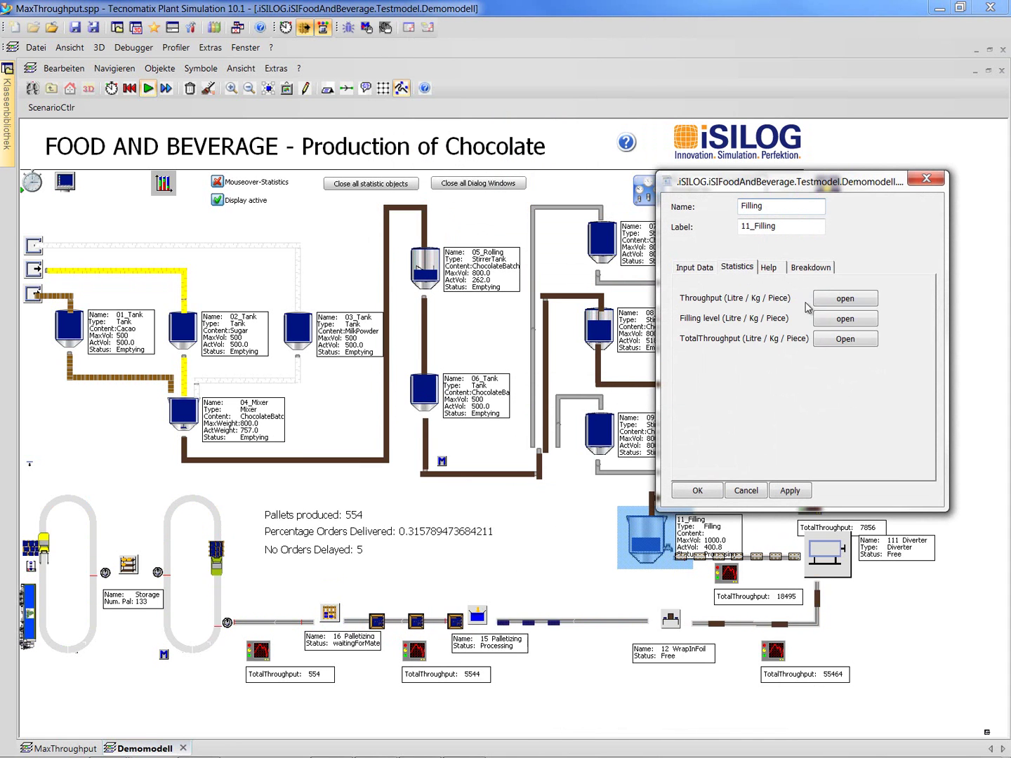
left_click(859, 341)
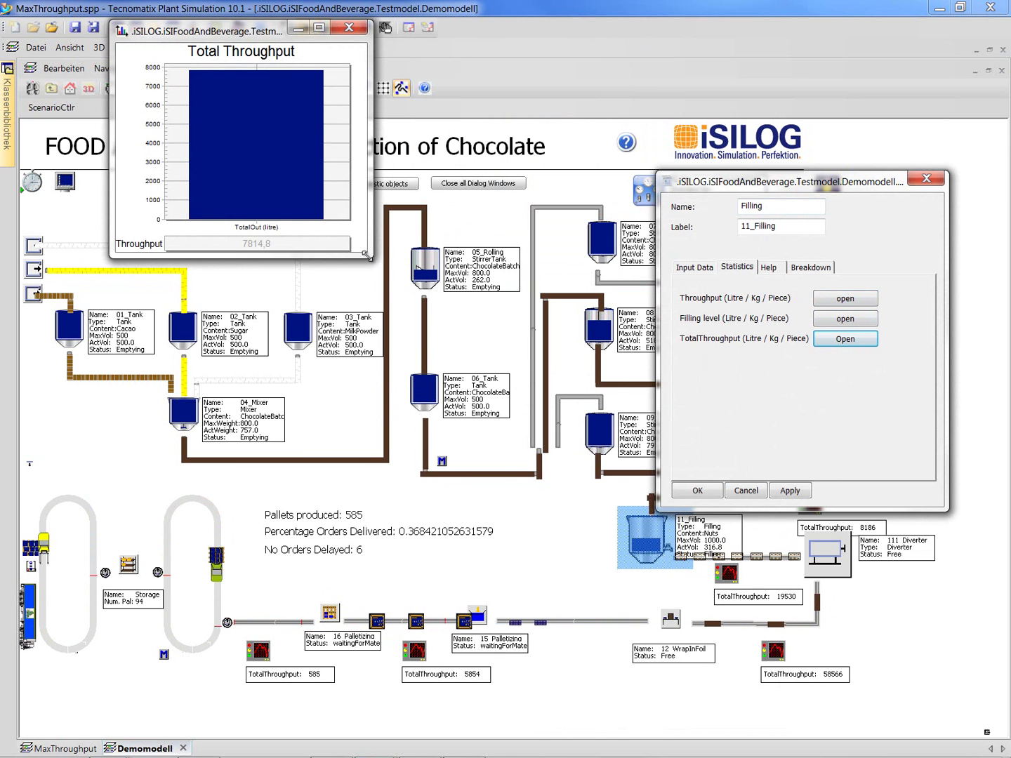
left_click_drag(374, 260, 546, 449)
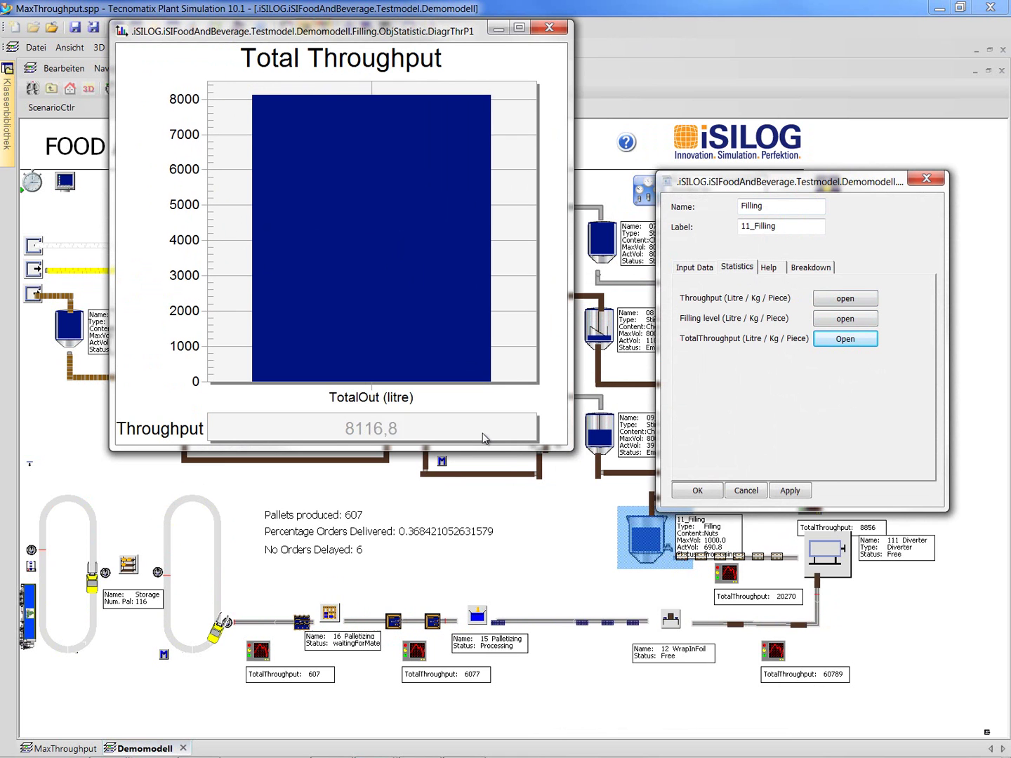
left_click(549, 26)
left_click(927, 179)
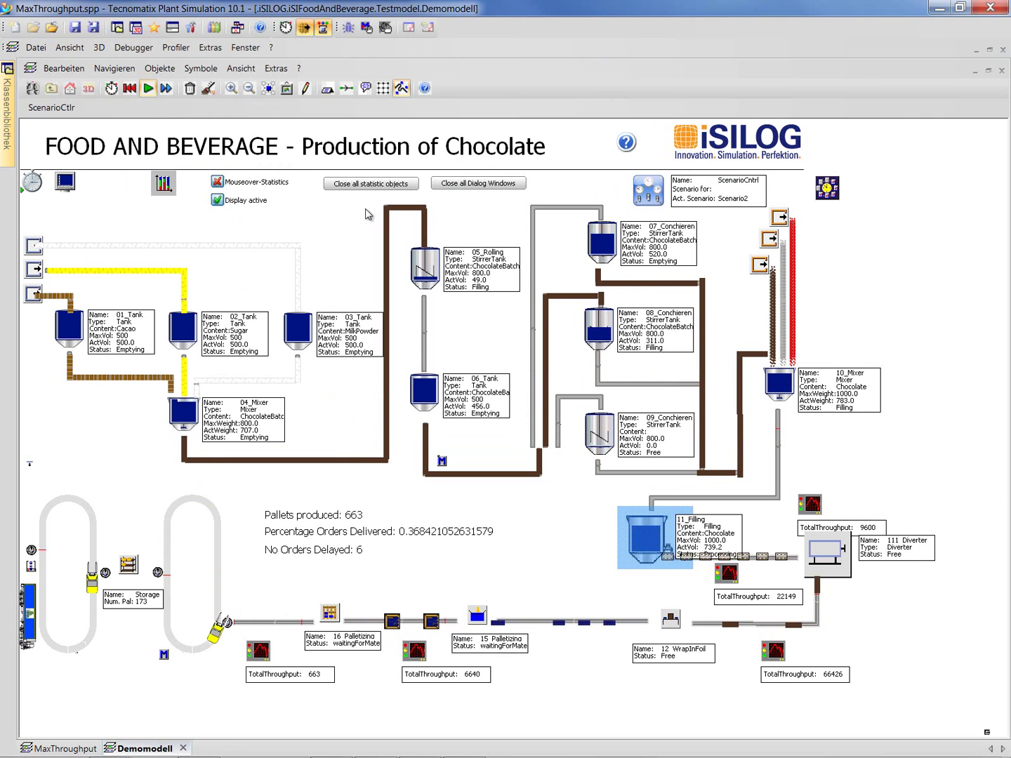
Reopen the station statistics chart, compare the stations' states with the model, and close the chart.
left_click(167, 184)
left_click(189, 193)
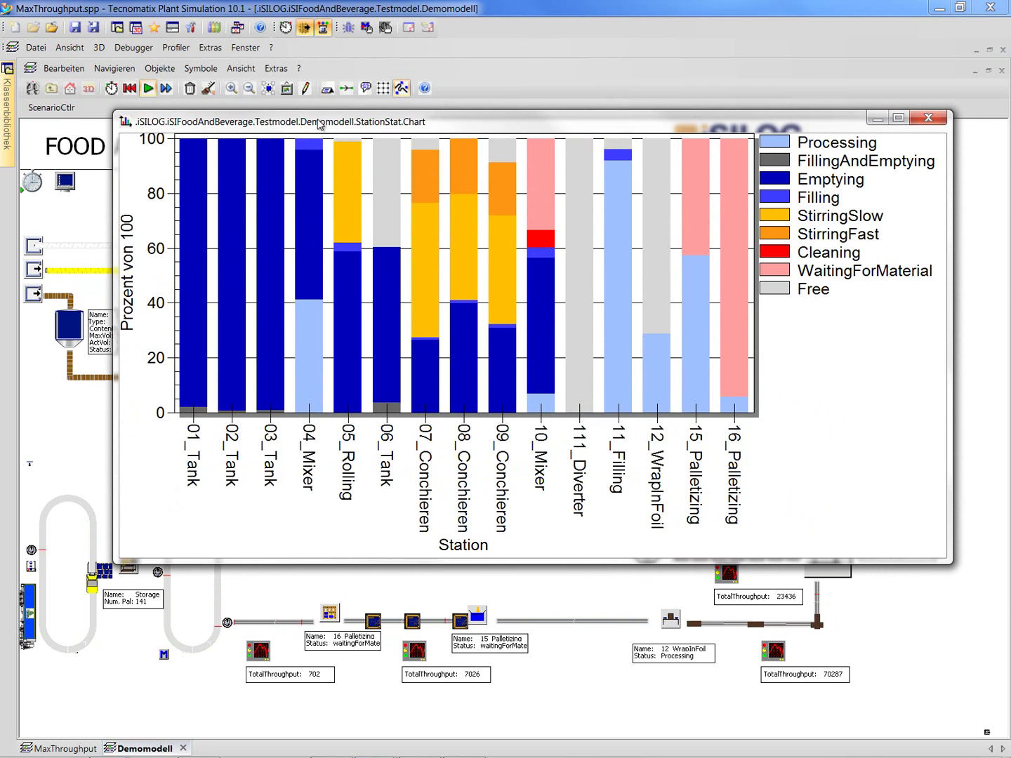
left_click_drag(321, 118, 447, 113)
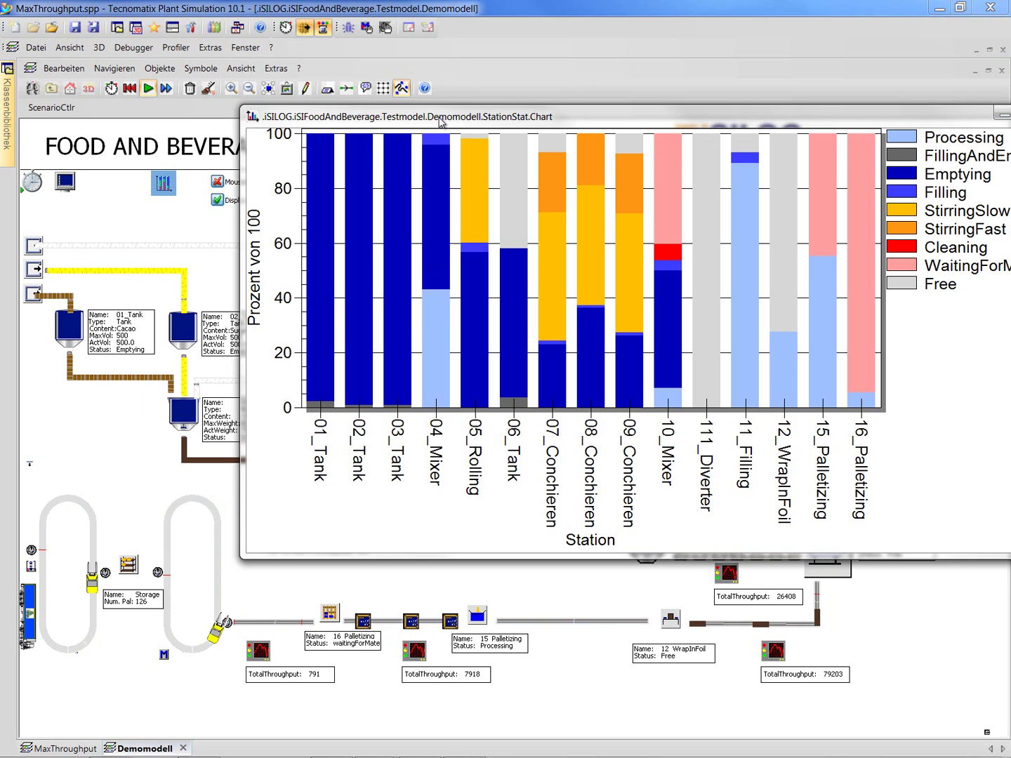
left_click_drag(440, 121, 302, 176)
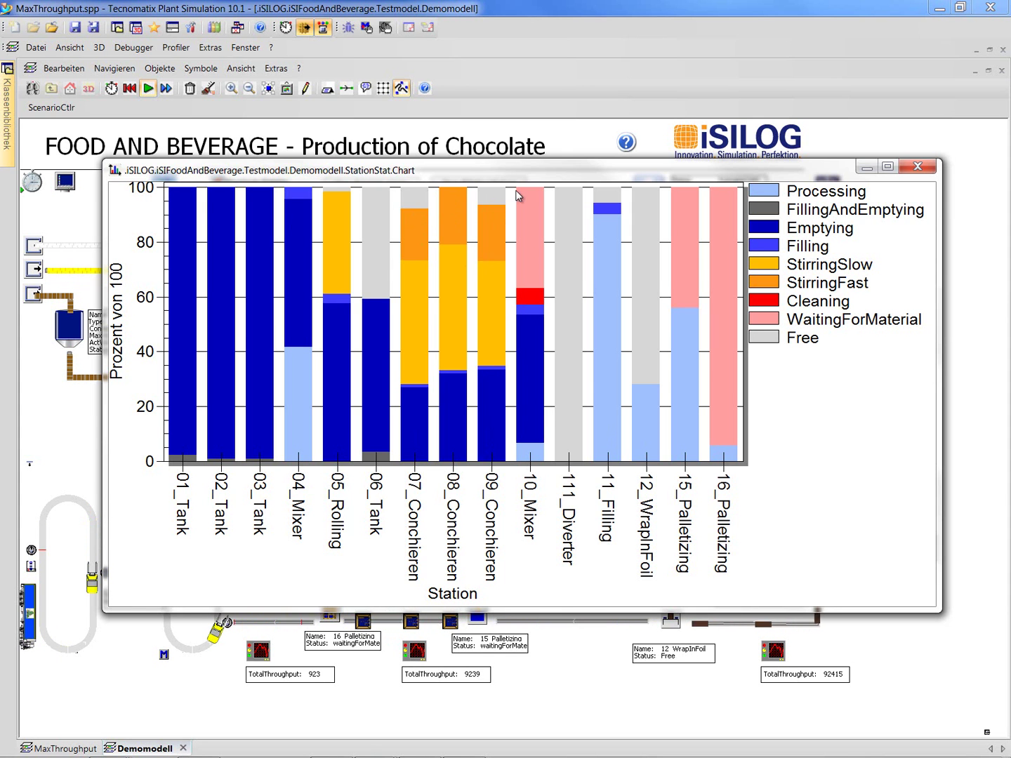
left_click_drag(527, 162, 525, 414)
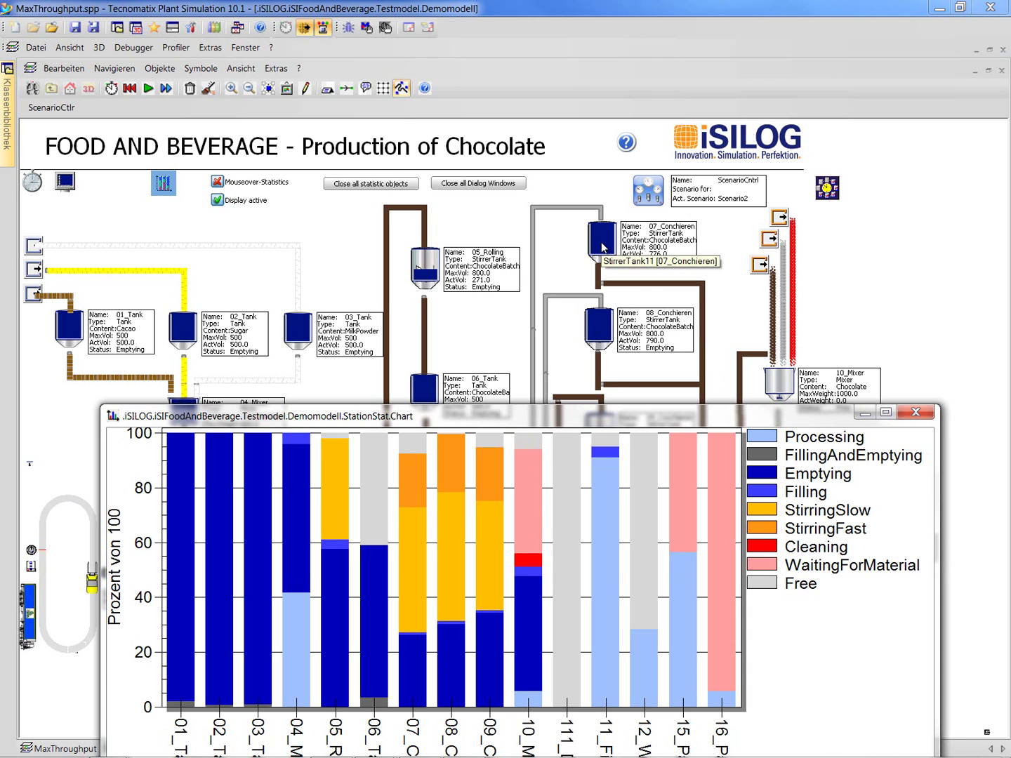
left_click(915, 414)
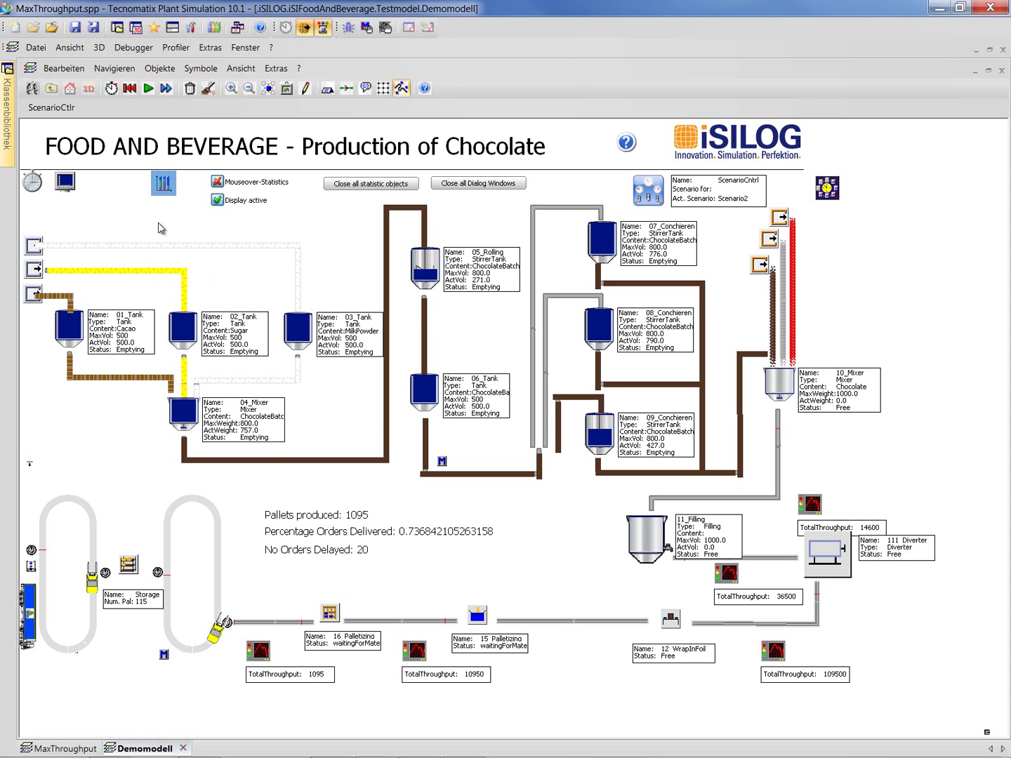
Open the Storage object's statistics and view its total throughput chart, closing only the chart.
double_click(130, 563)
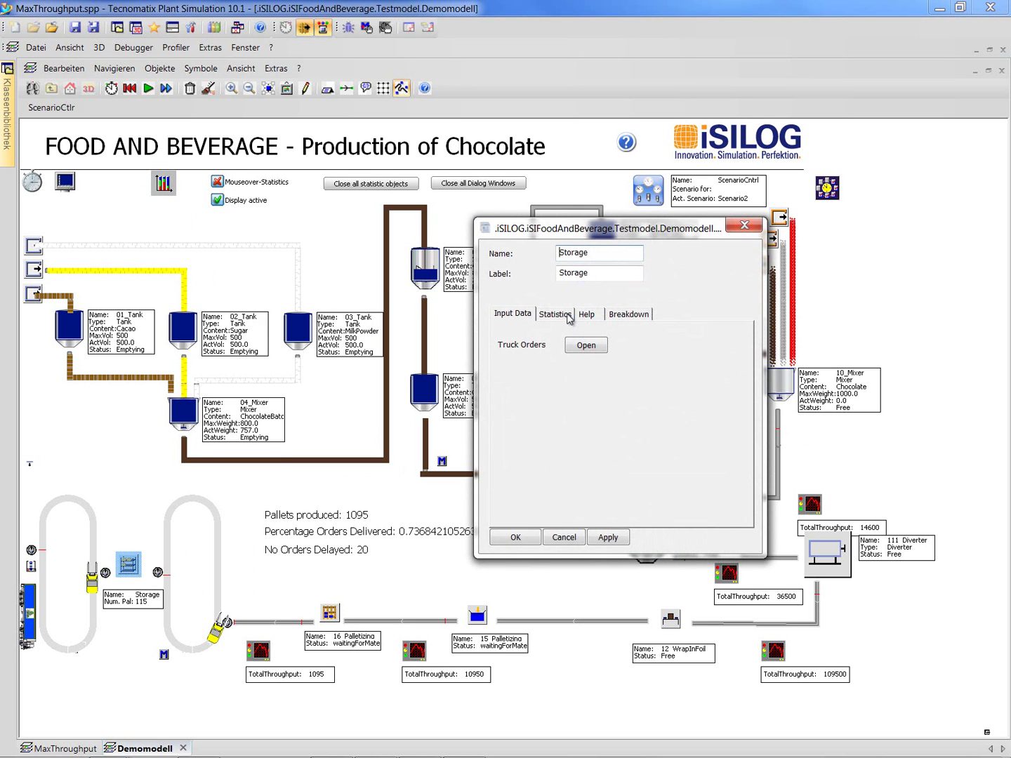
left_click(554, 314)
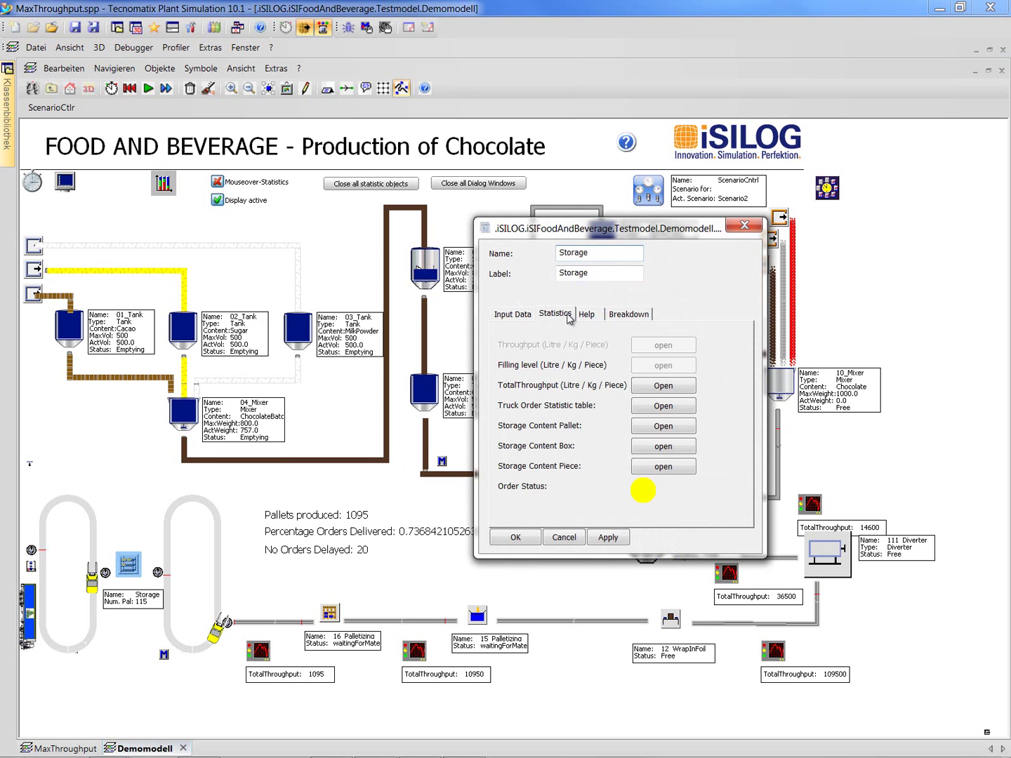
left_click(664, 387)
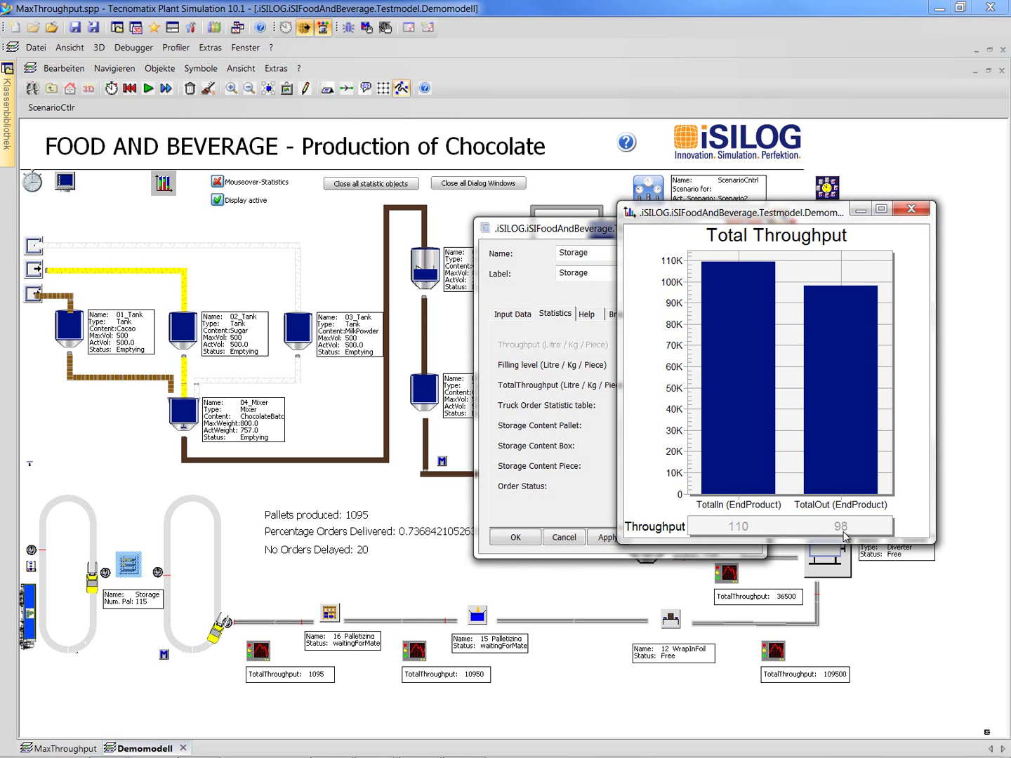
left_click(912, 209)
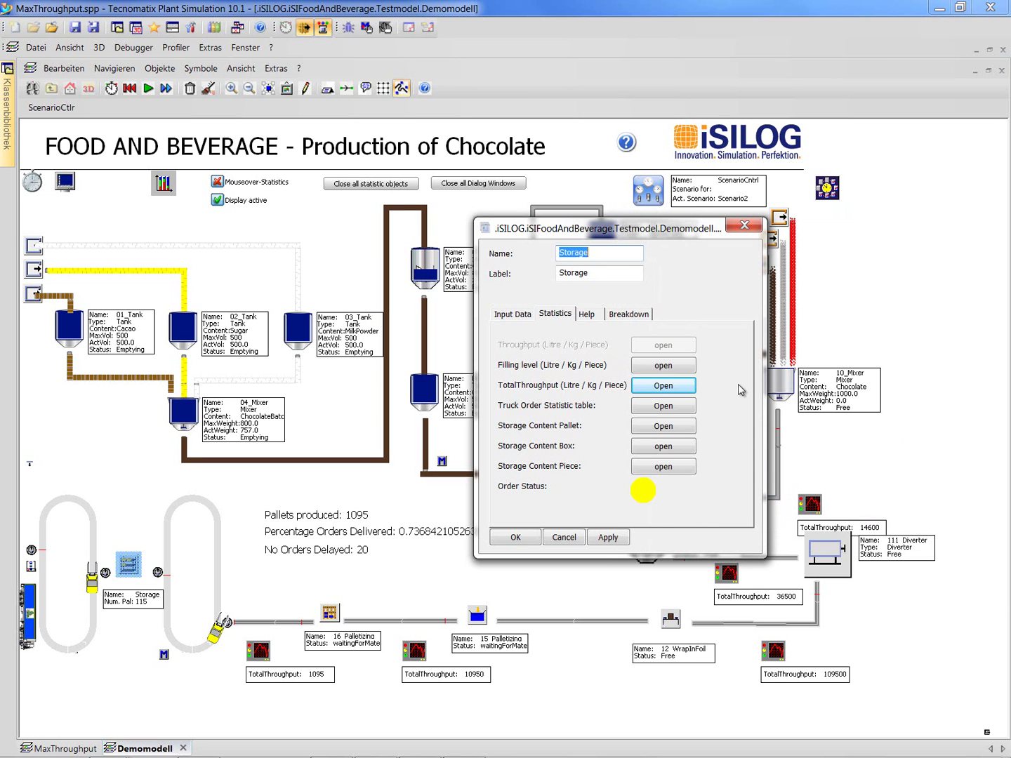
Examine the delays of trucks 4, 8 and 18 in the Storage's truck order statistic table and close the table.
left_click(650, 407)
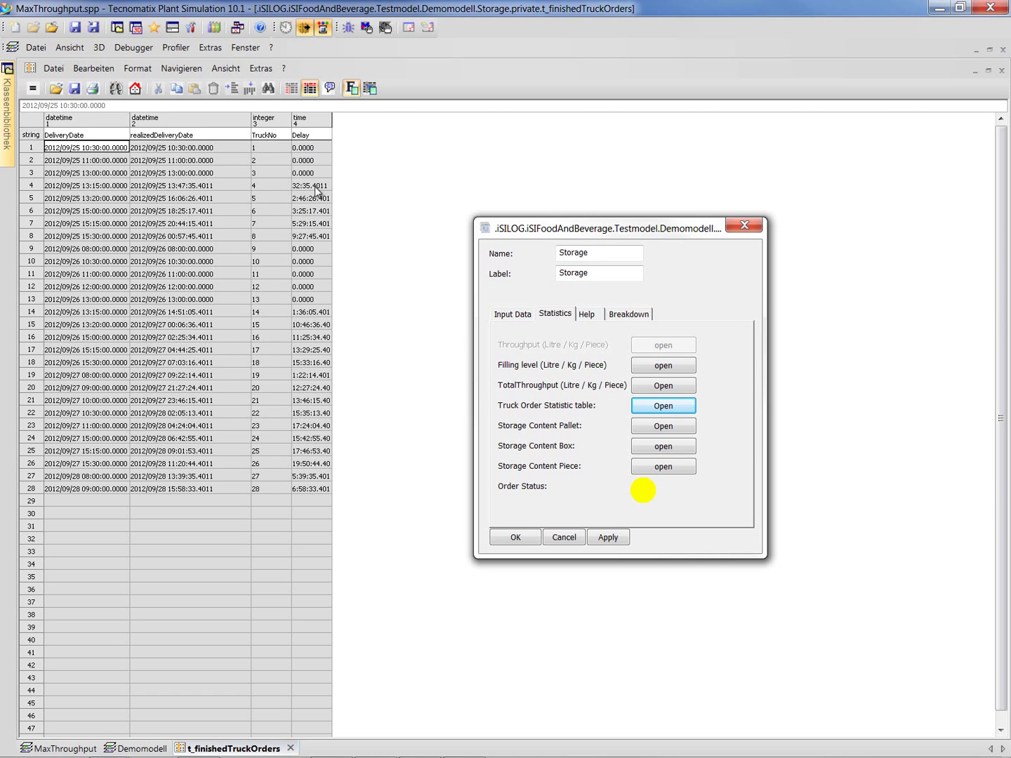
left_click(313, 186)
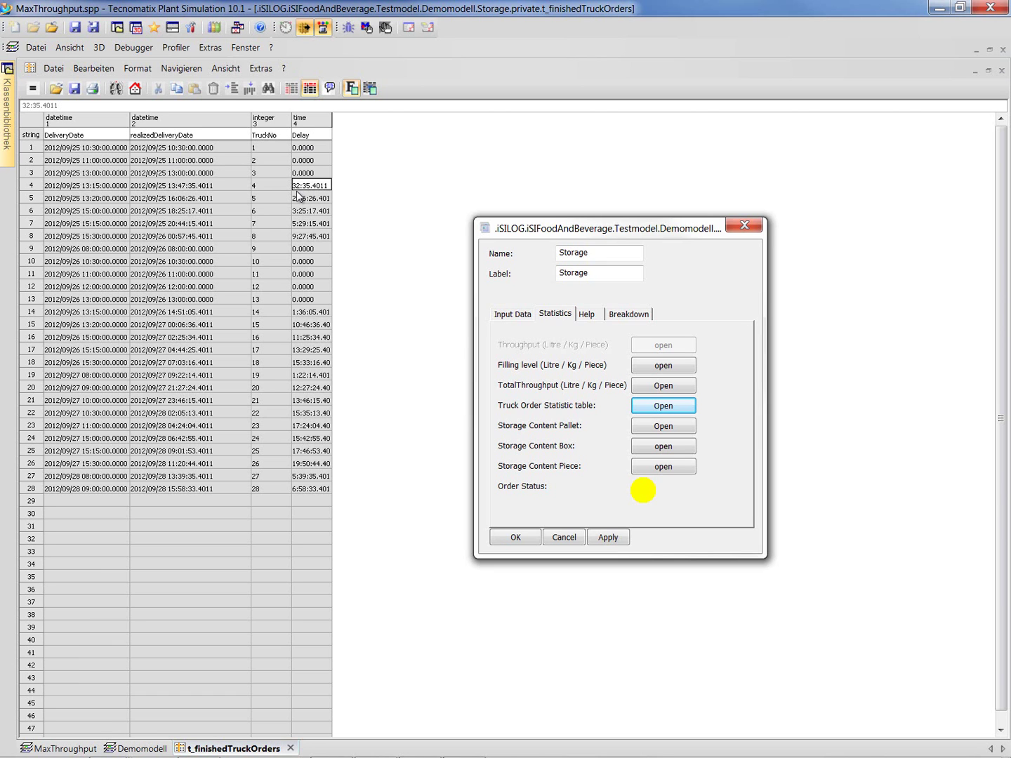
left_click(313, 239)
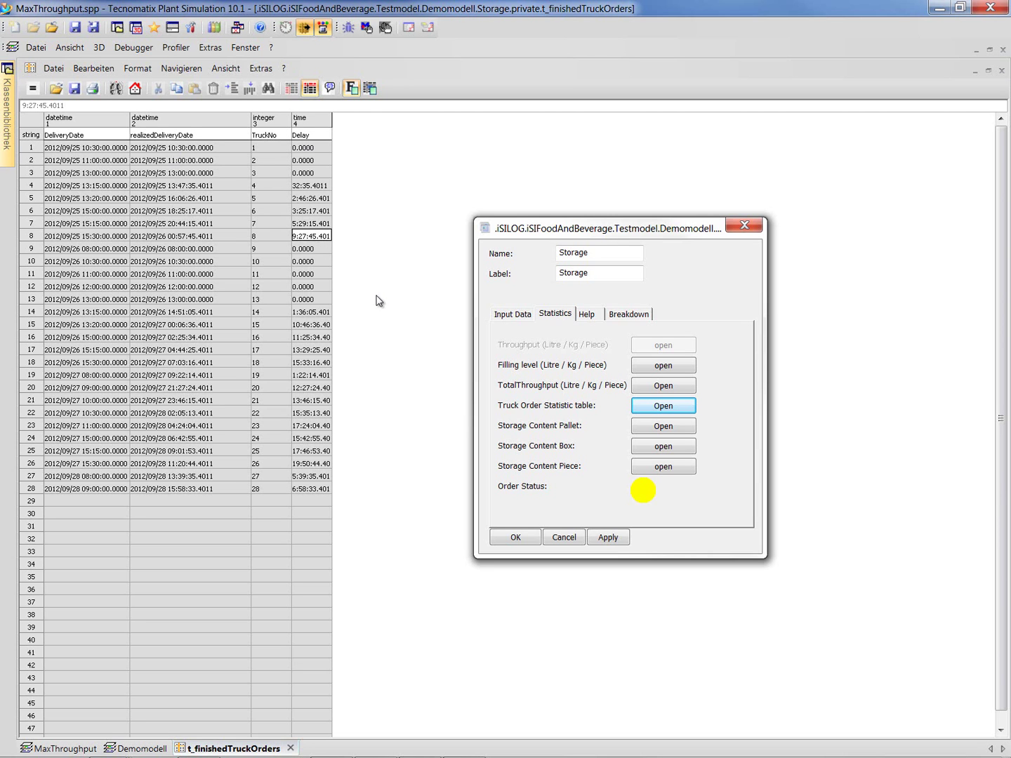
left_click(316, 363)
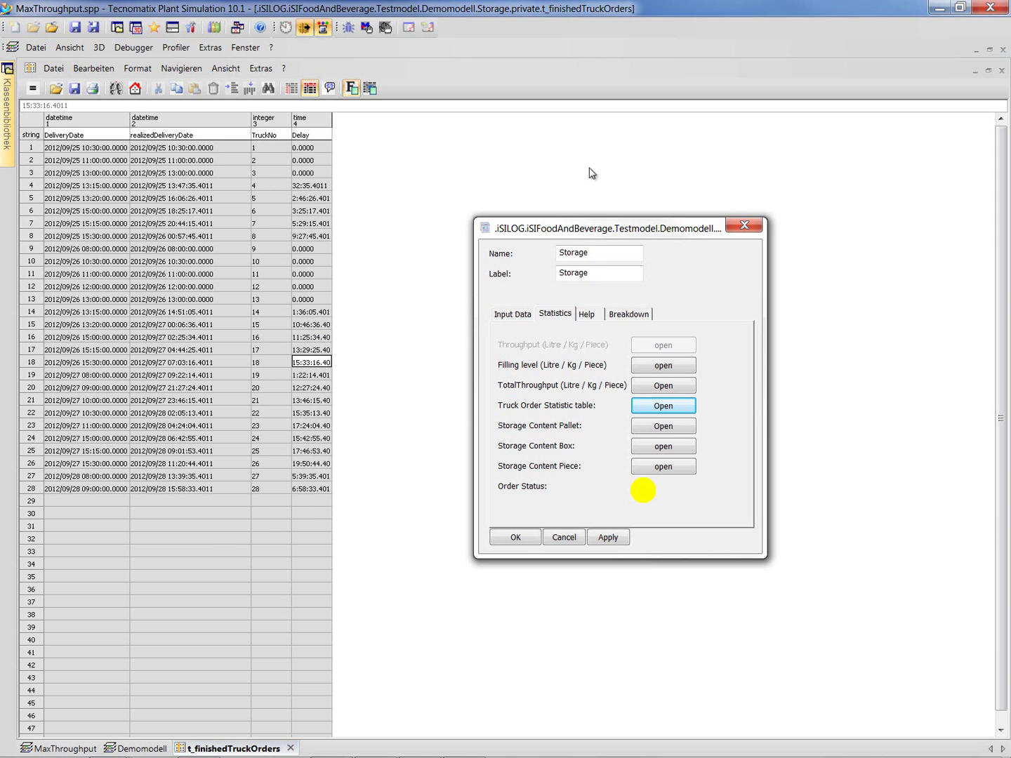
left_click(1002, 50)
View the Storage's pallet content chart and filling level chart, and close the Storage dialog.
left_click(662, 427)
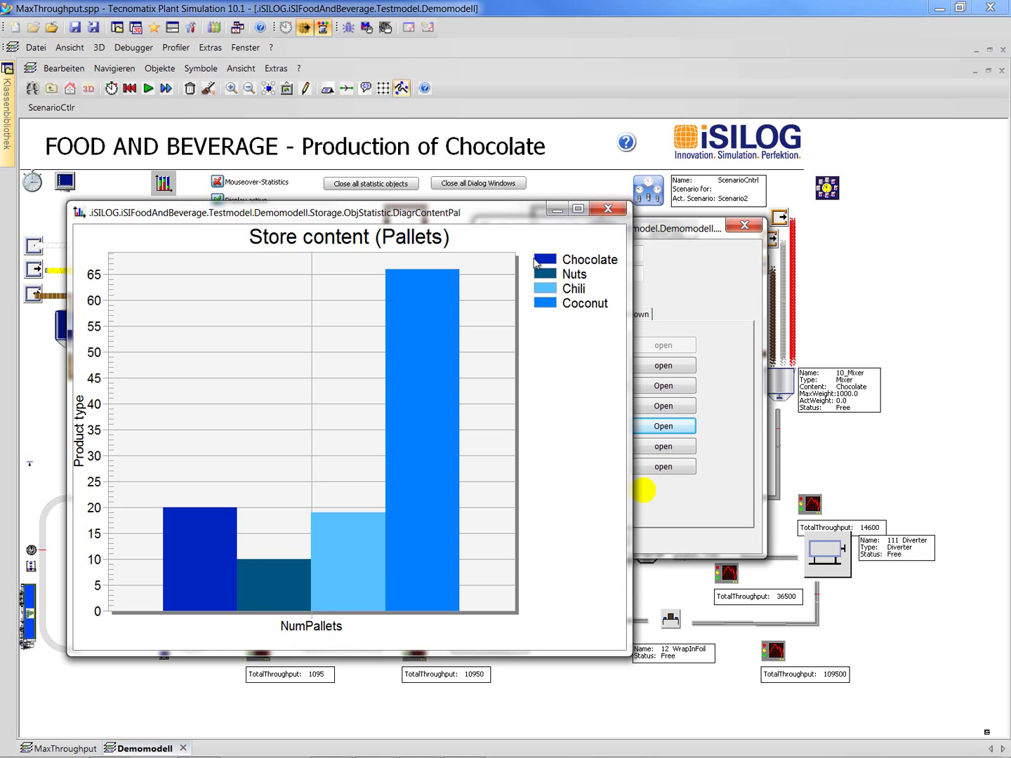
left_click(608, 209)
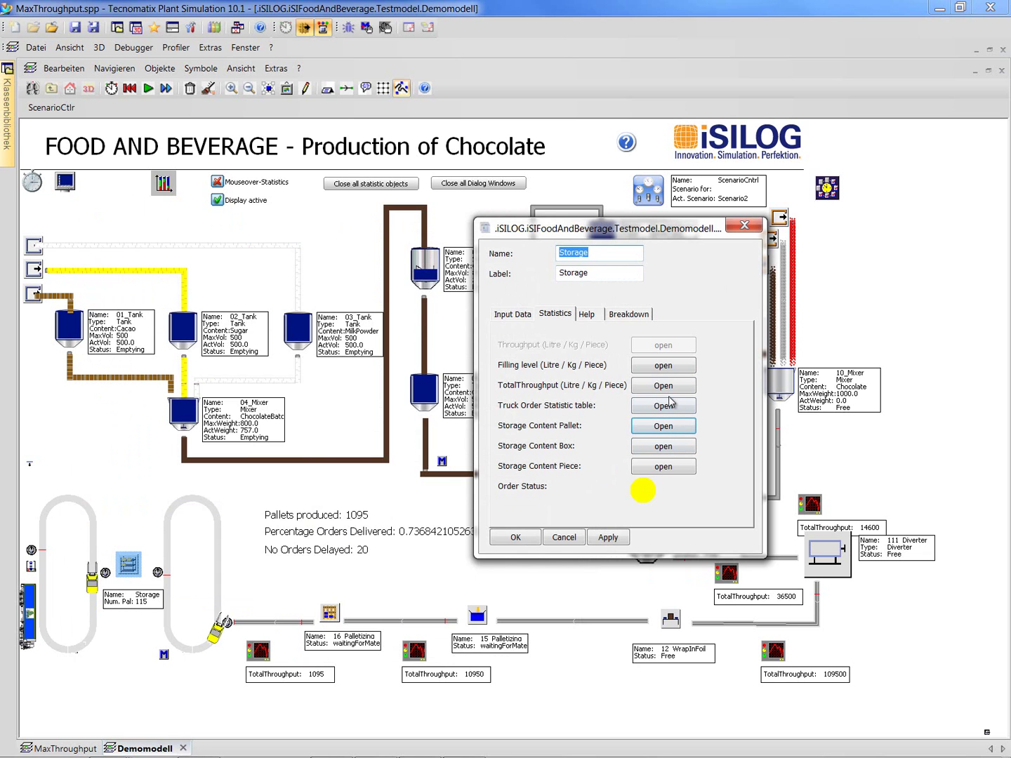
left_click(666, 367)
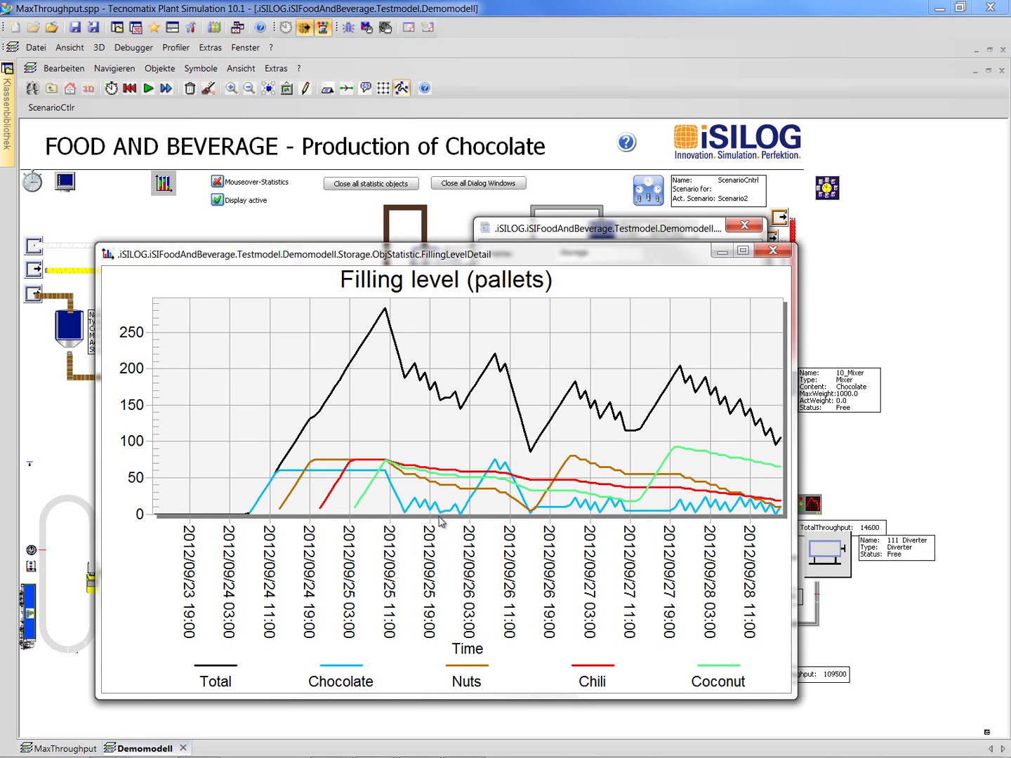
left_click(773, 252)
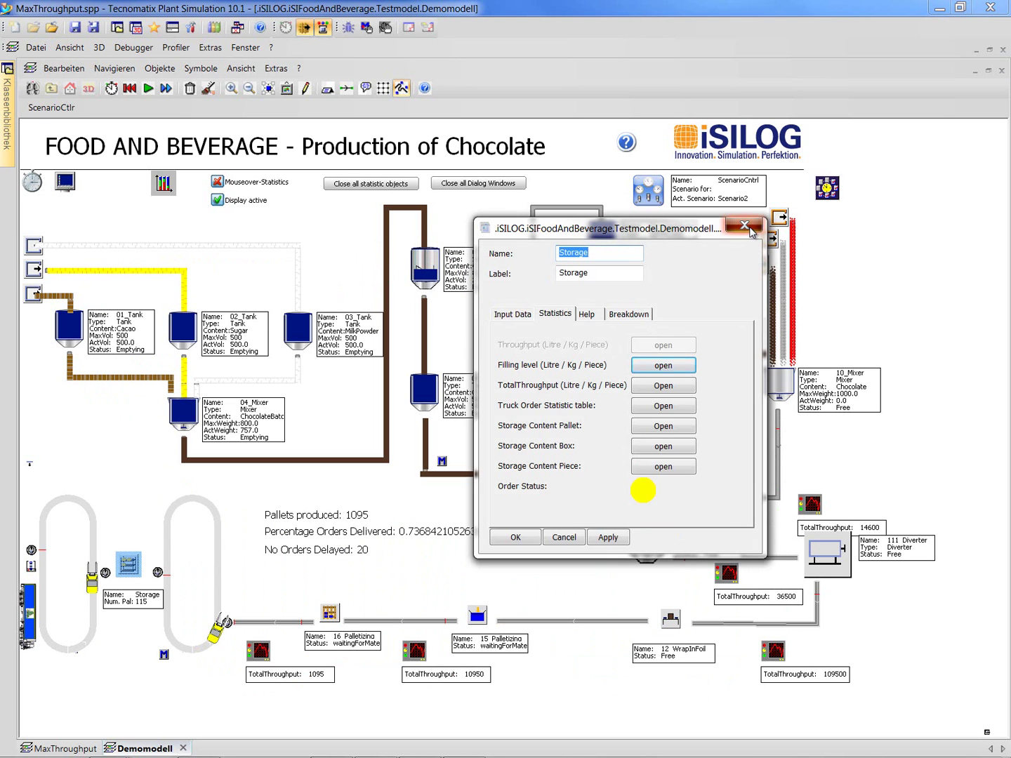
left_click(745, 225)
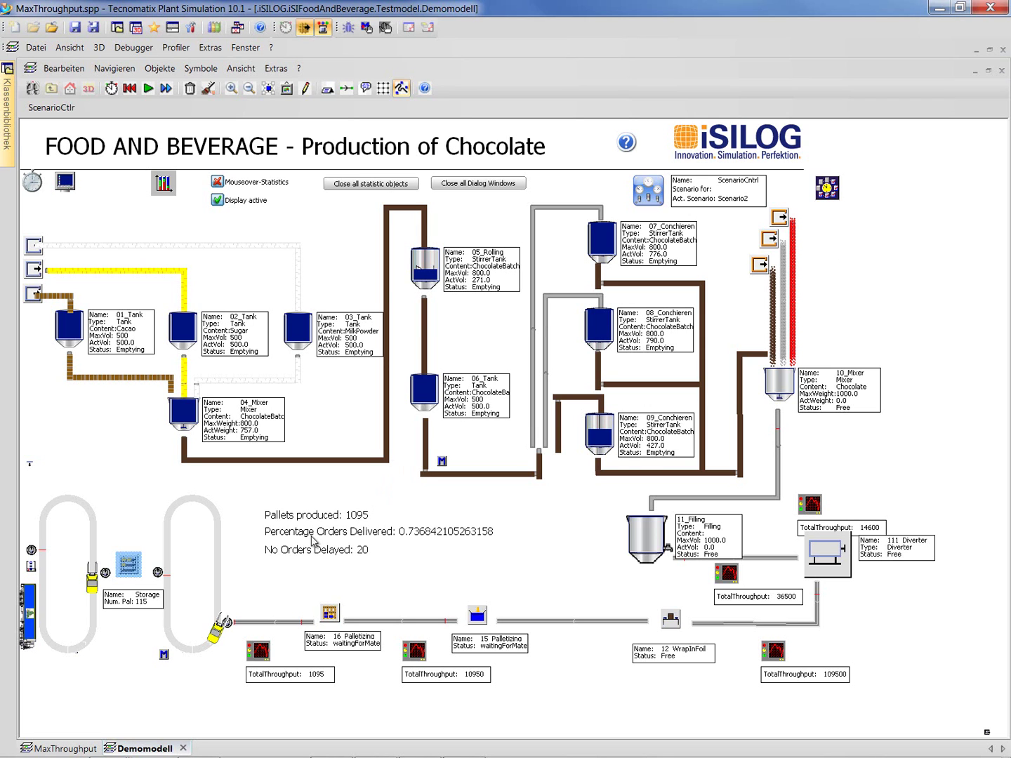
Switch to the MaxThroughput comparison model and inspect the Scenario 1 and Scenario 2 submodels, closing each one again.
left_click(77, 749)
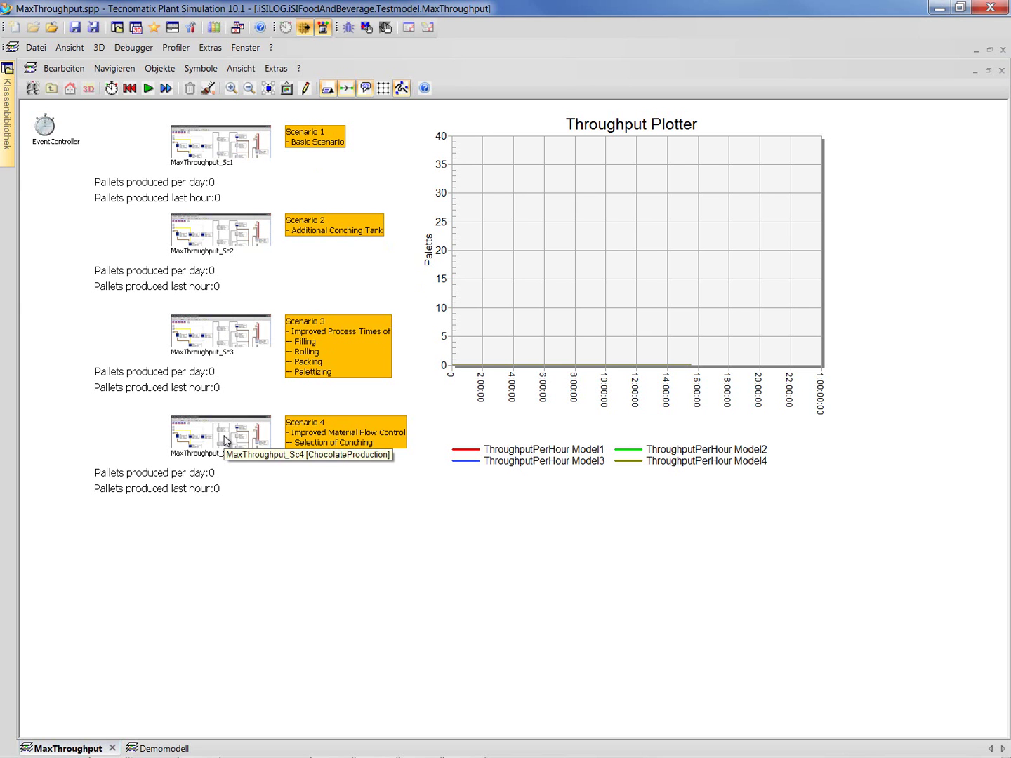
double_click(257, 151)
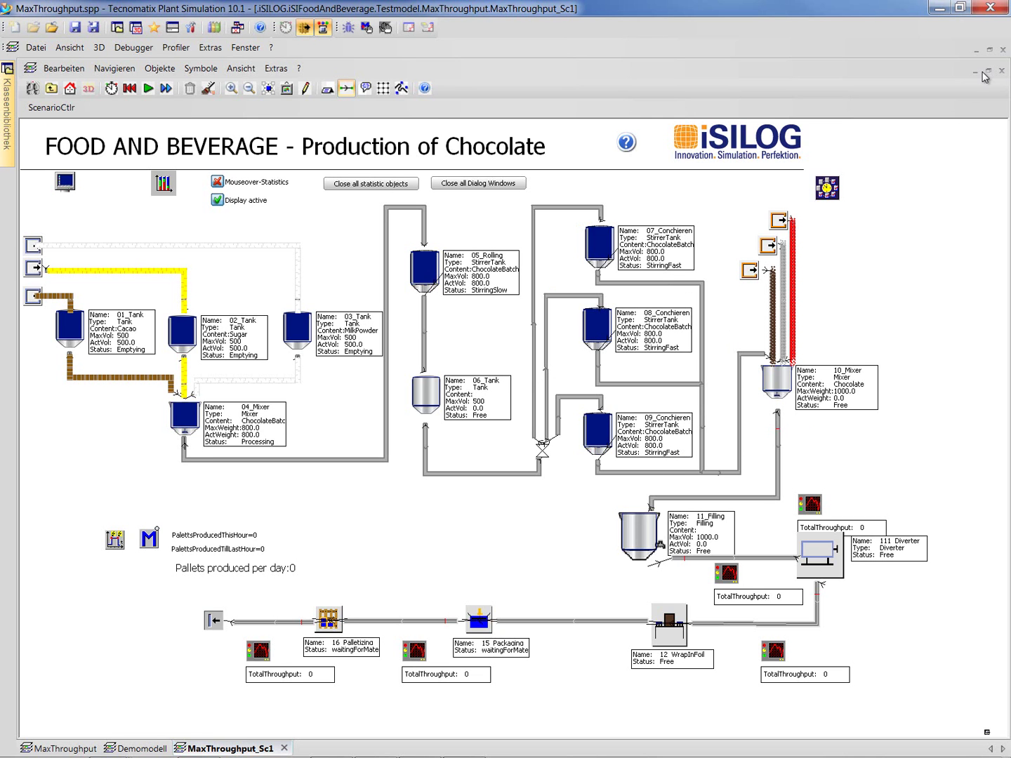
left_click(1002, 50)
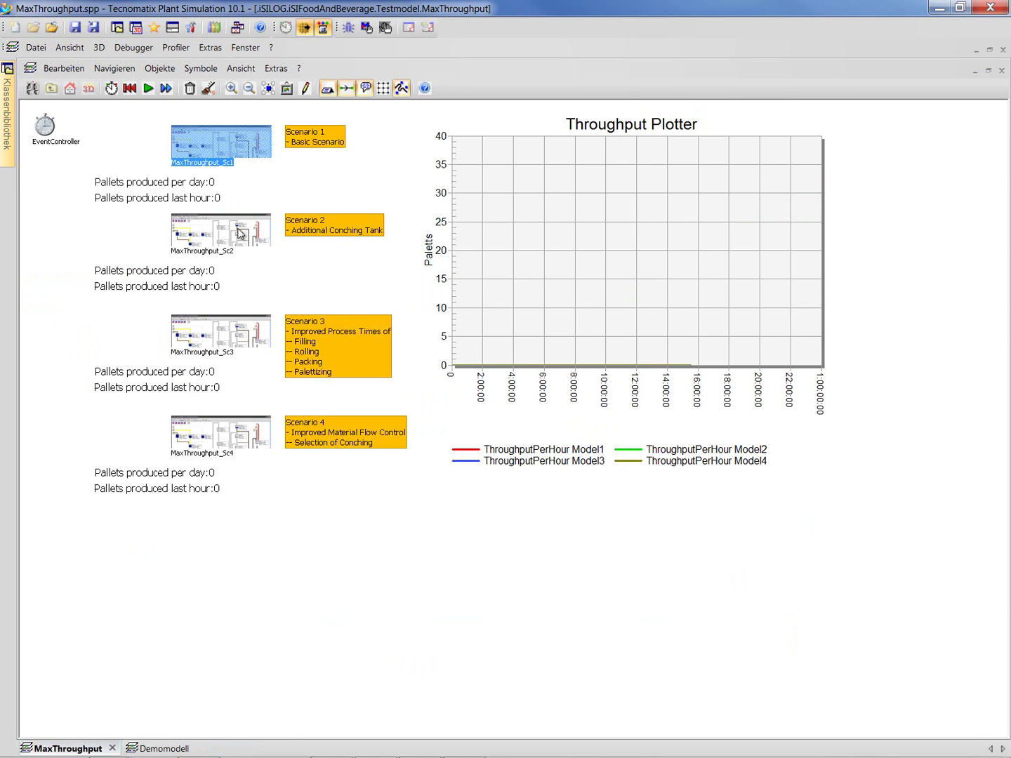
double_click(241, 234)
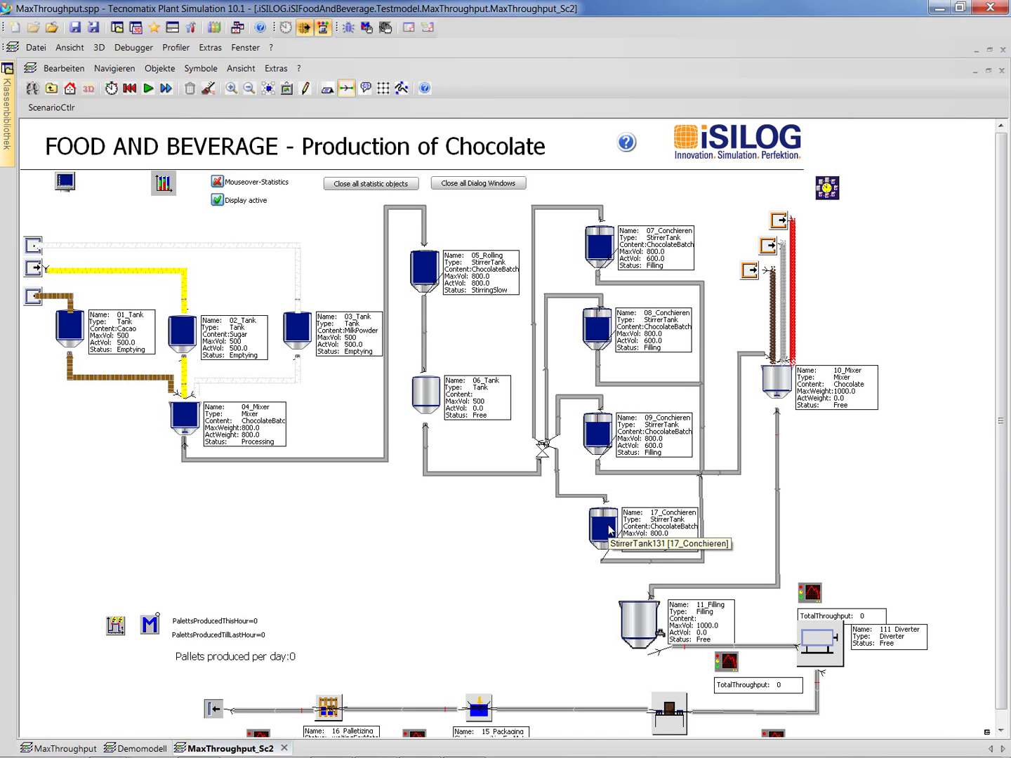
left_click(1004, 51)
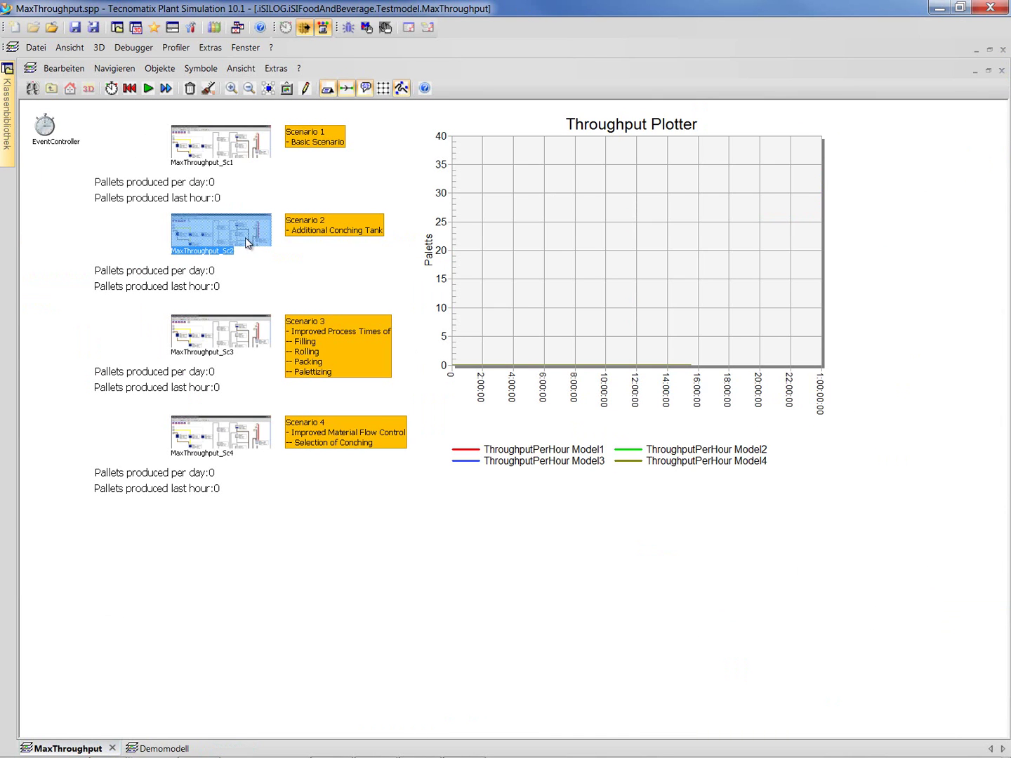
left_click(259, 262)
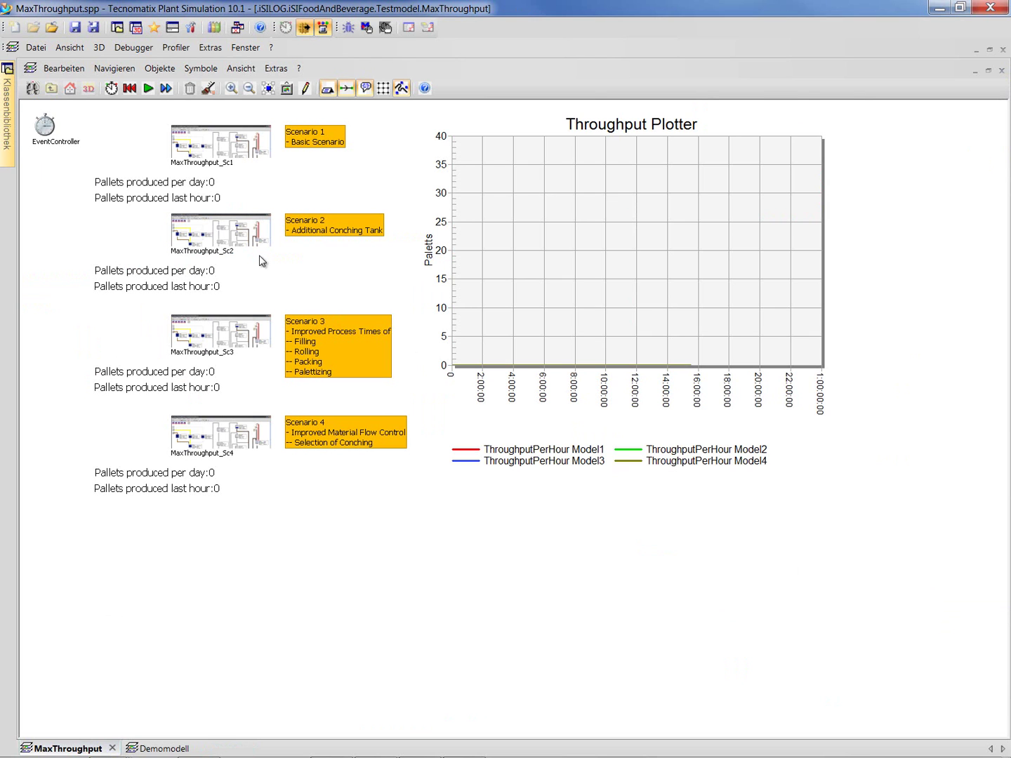
Start the MaxThroughput simulation and view the Scenario 3 submodel while it runs, closing only that submodel.
left_click(148, 92)
double_click(248, 334)
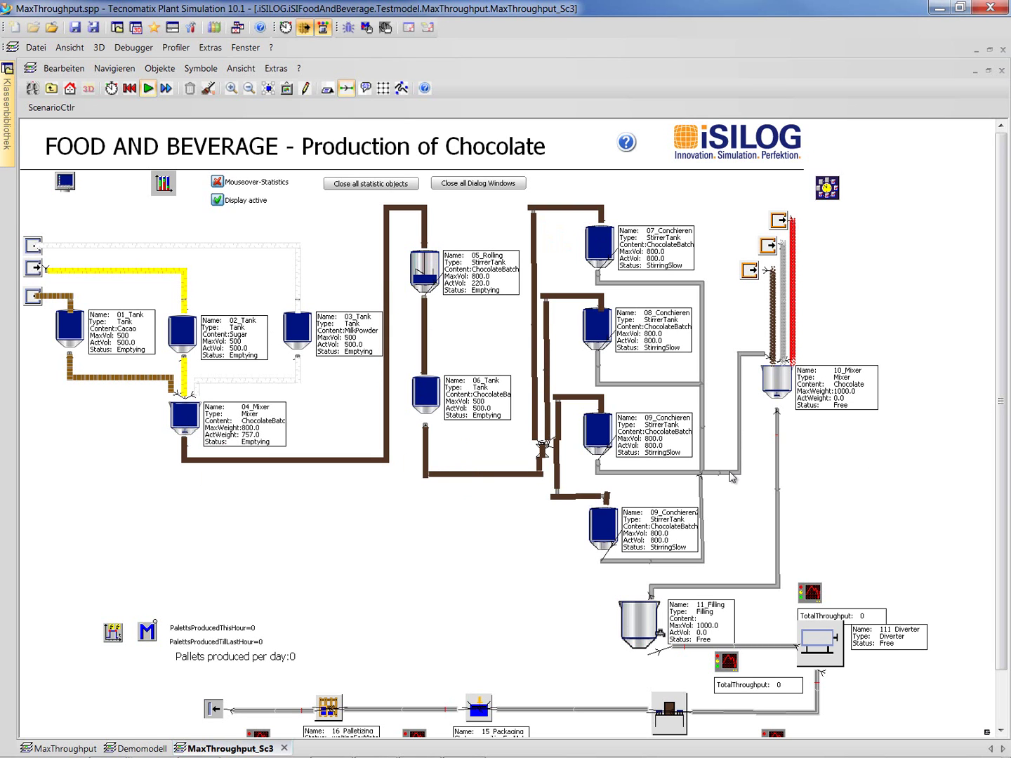
left_click(1001, 50)
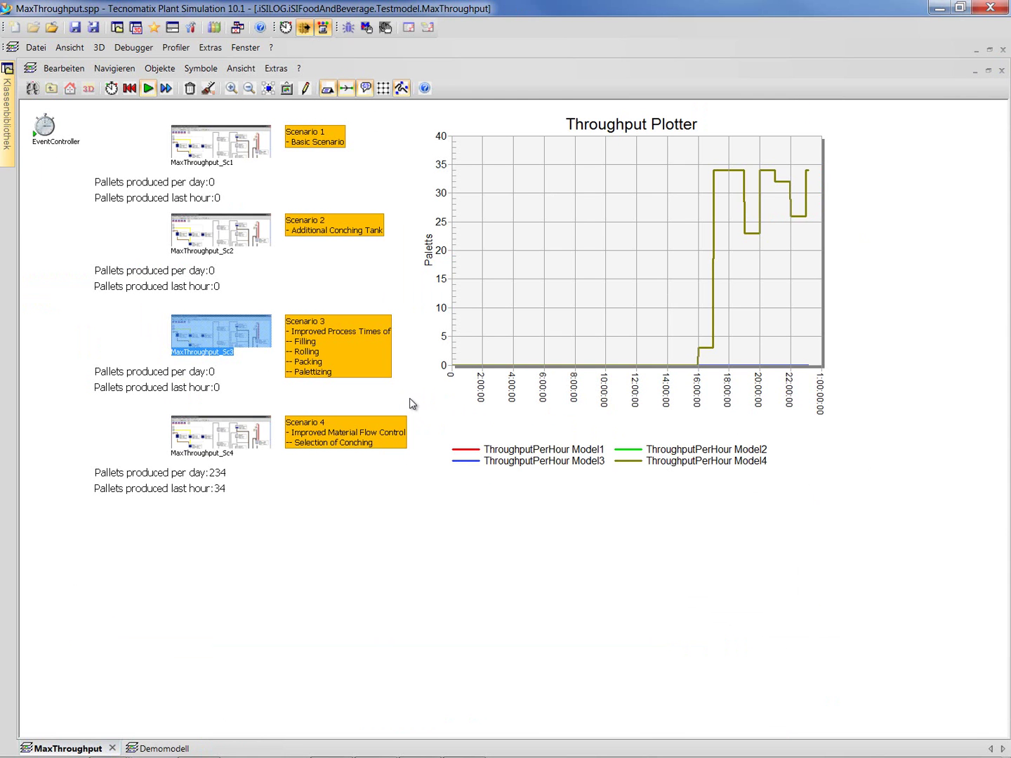
Examine the improved material flow control in the running Scenario 4 submodel and return to the MaxThroughput overview.
left_click(309, 494)
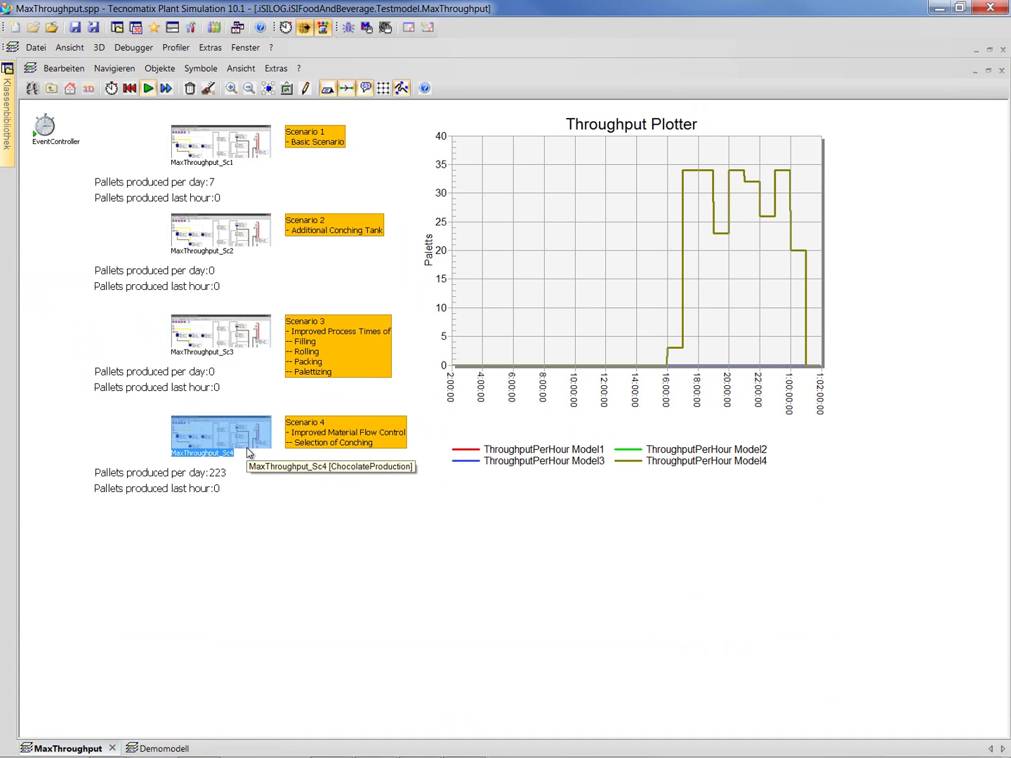
double_click(248, 453)
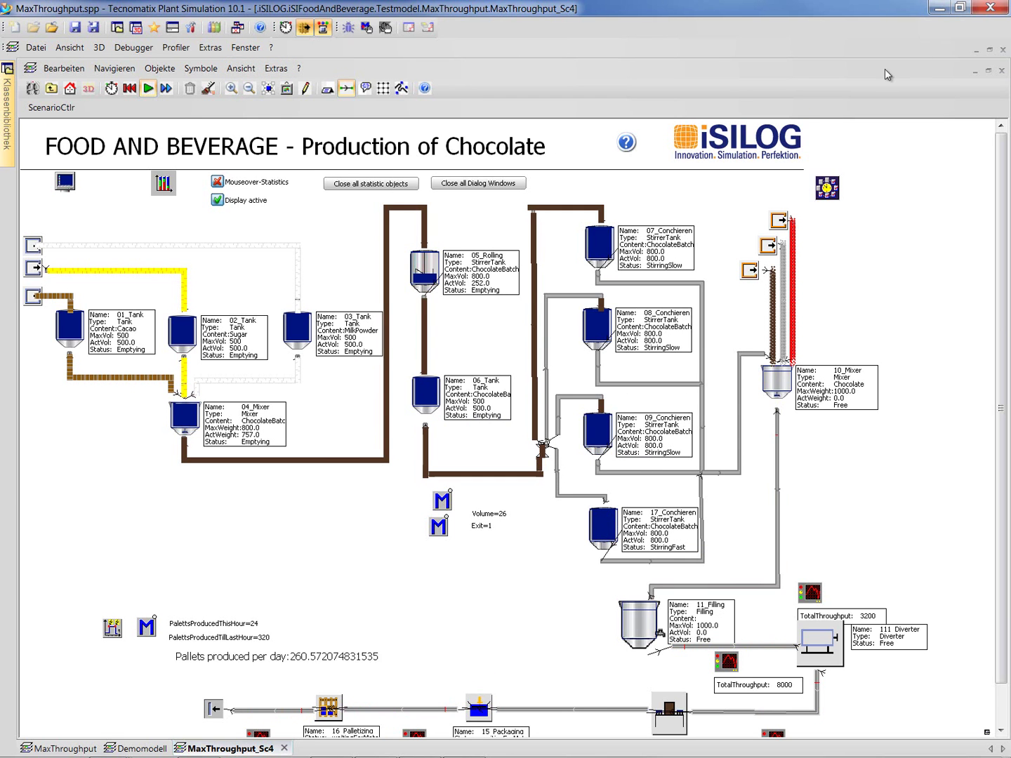
left_click(1003, 50)
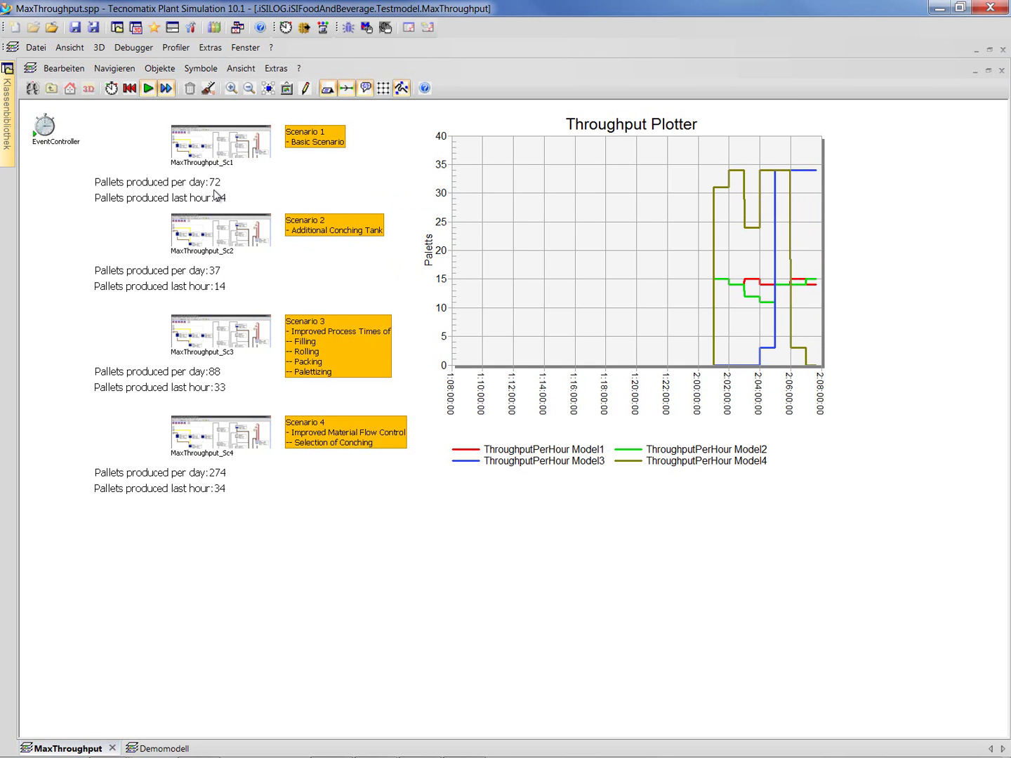
Open the EventController of the MaxThroughput model and stop the running simulation.
left_click(110, 88)
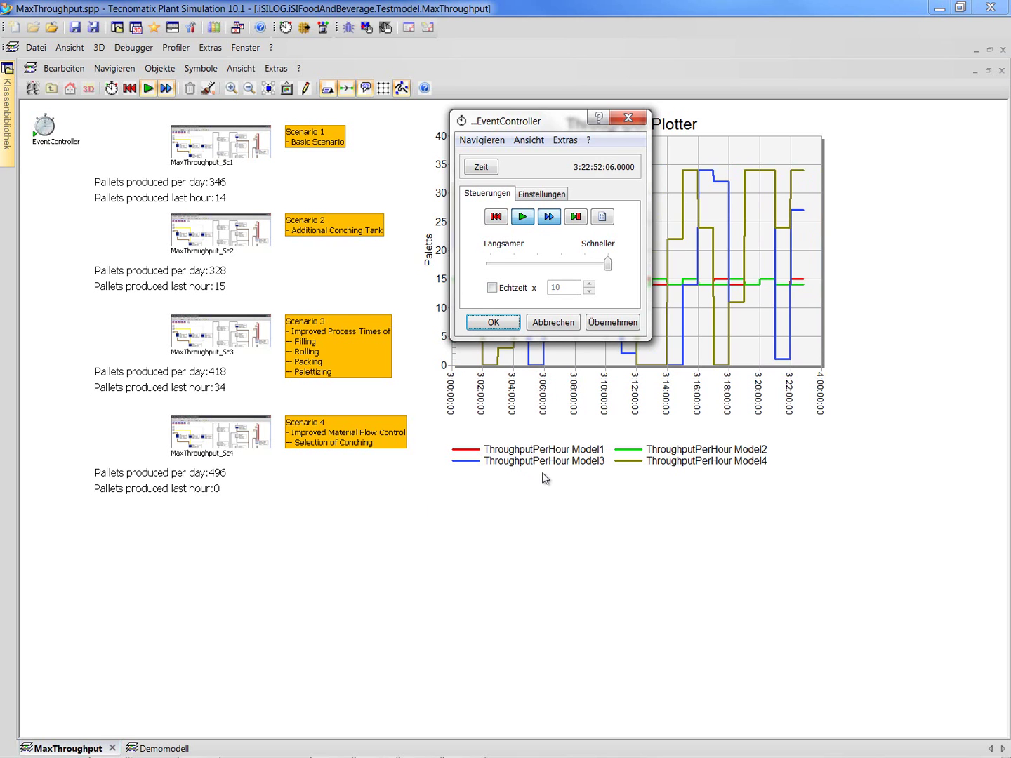
left_click(522, 217)
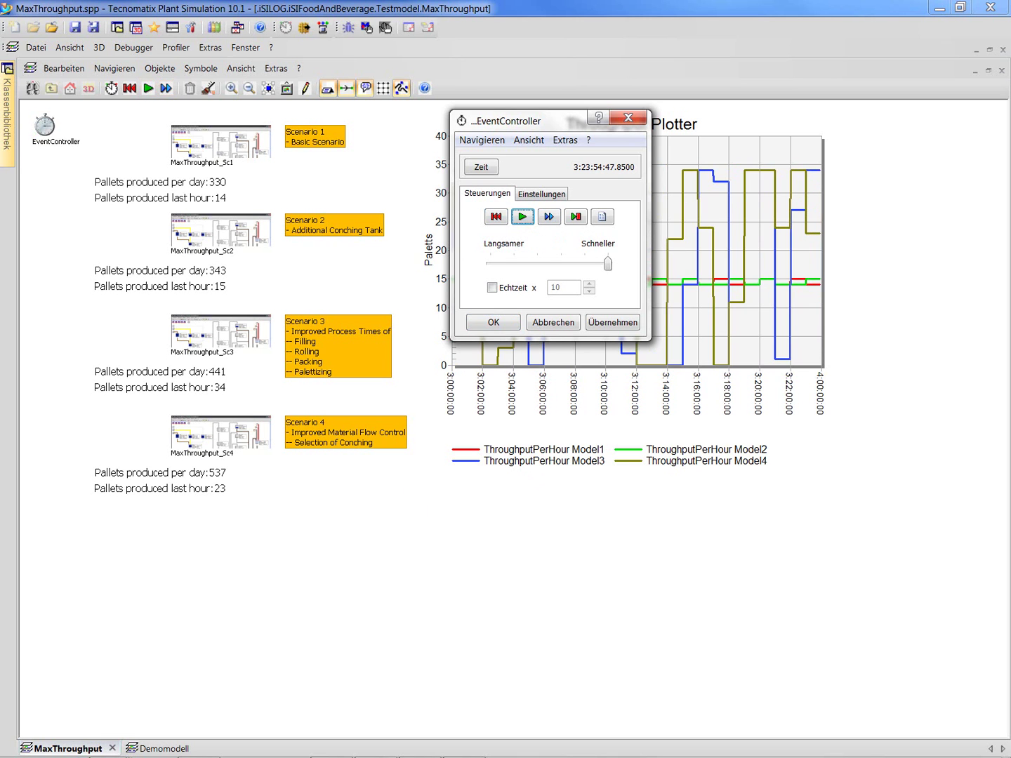